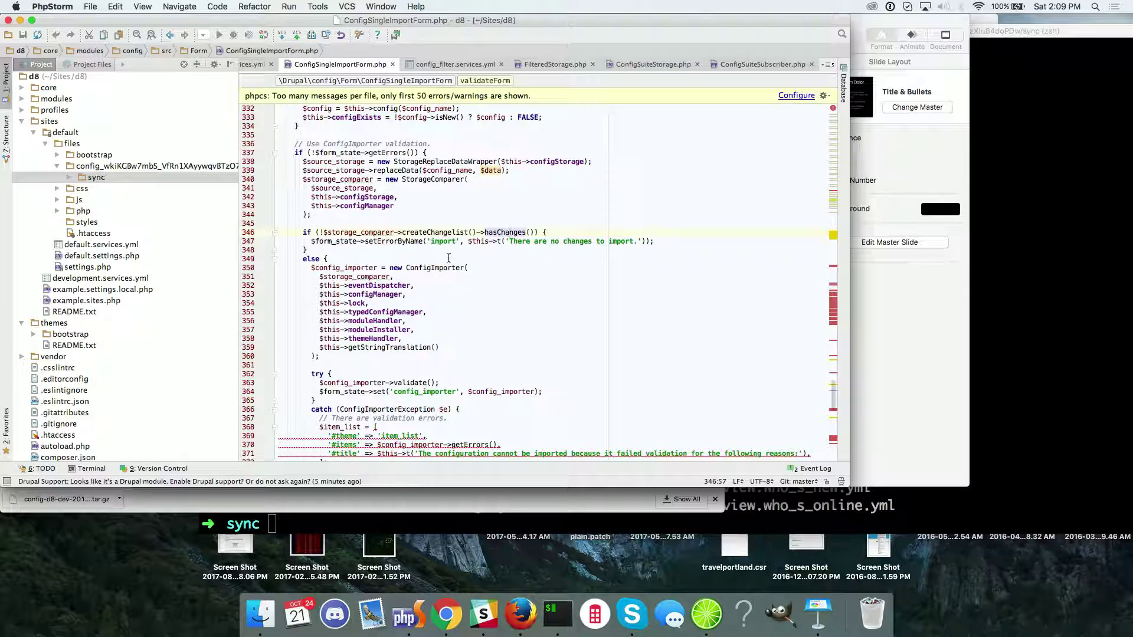
Step: Look over the validateForm code in ConfigSingleImportForm.php, and close it and config_suite.services.yml
{"action": "scroll", "coordinate": [448, 258], "scroll_direction": "down", "scroll_amount": 3}
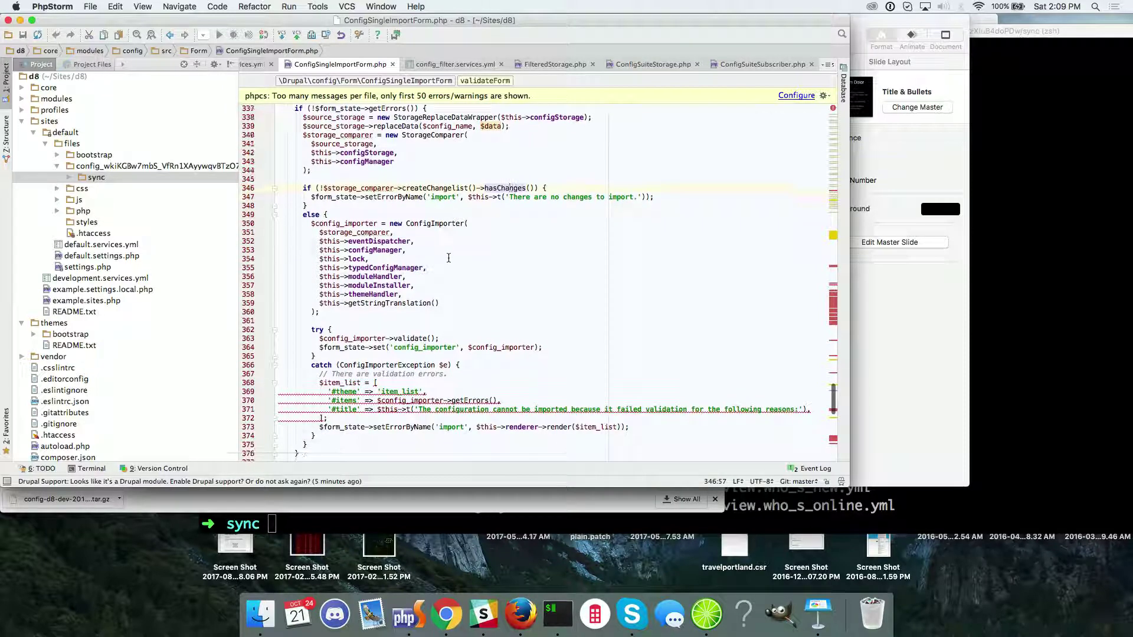
{"action": "scroll", "coordinate": [448, 258], "scroll_direction": "up", "scroll_amount": 3}
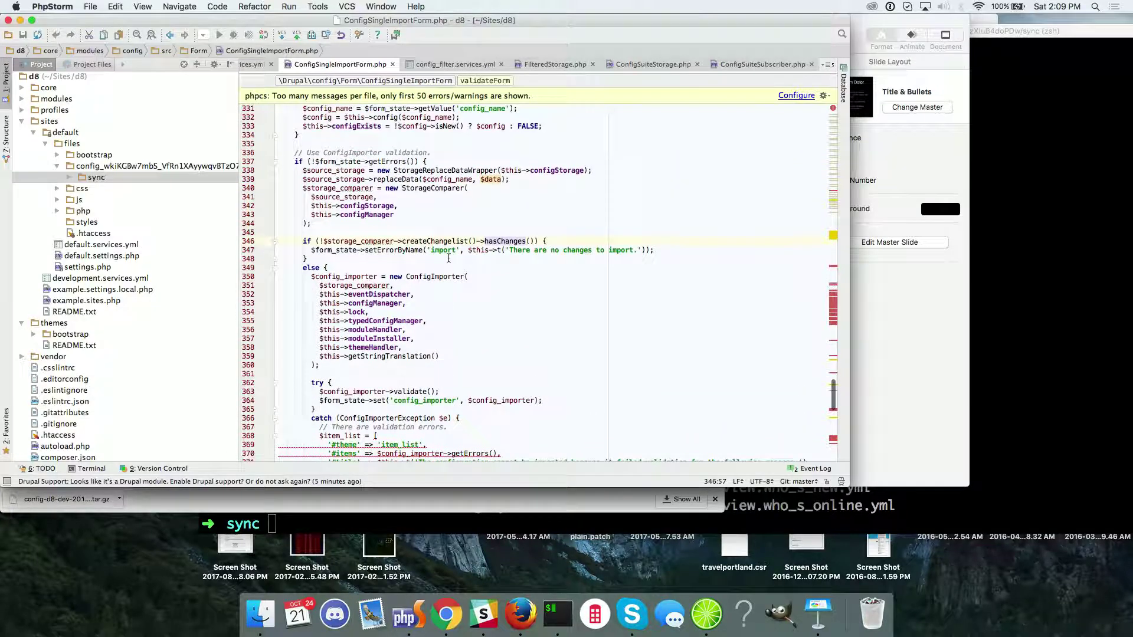
{"action": "scroll", "coordinate": [448, 258], "scroll_direction": "up", "scroll_amount": 1}
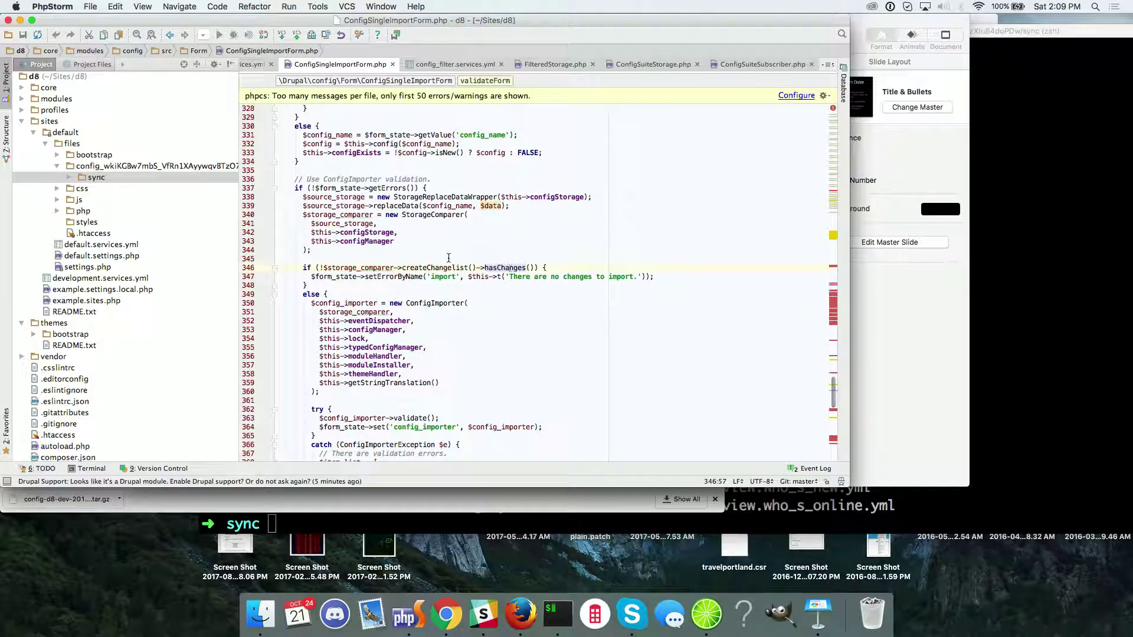
{"action": "scroll", "coordinate": [449, 257], "scroll_direction": "up", "scroll_amount": 3}
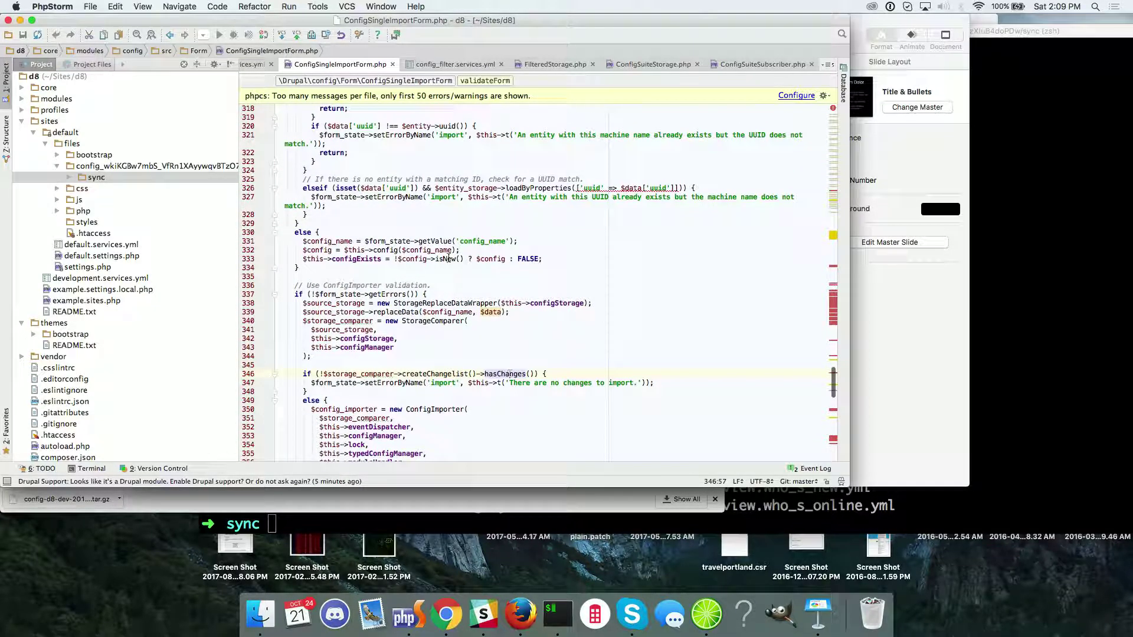
{"action": "scroll", "coordinate": [449, 257], "scroll_direction": "up", "scroll_amount": 3}
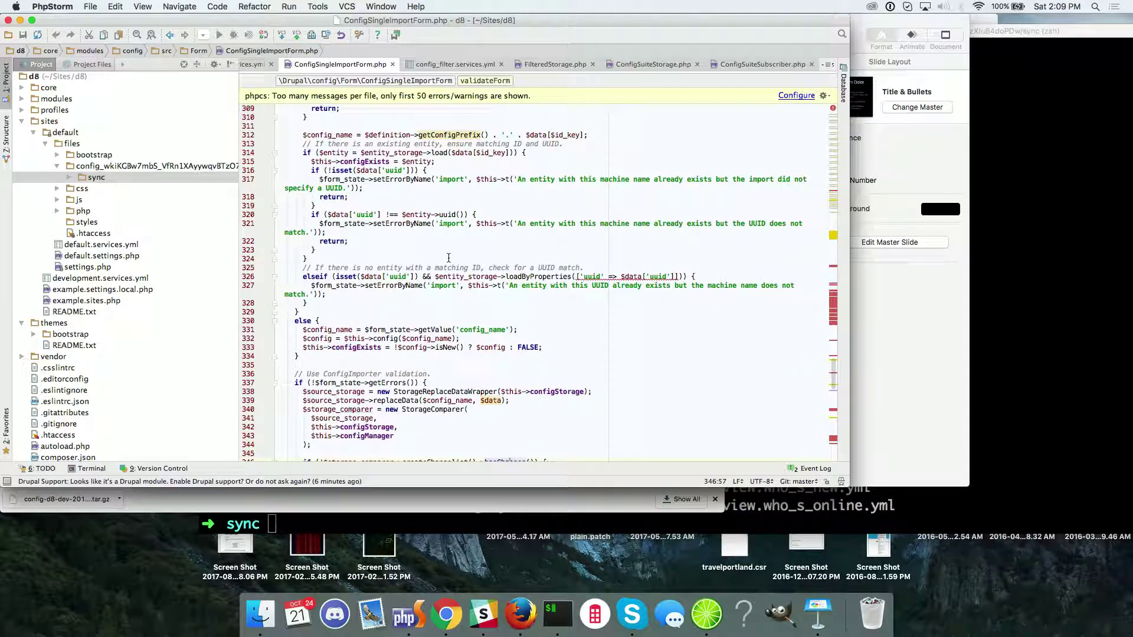
{"action": "left_click", "coordinate": [393, 64]}
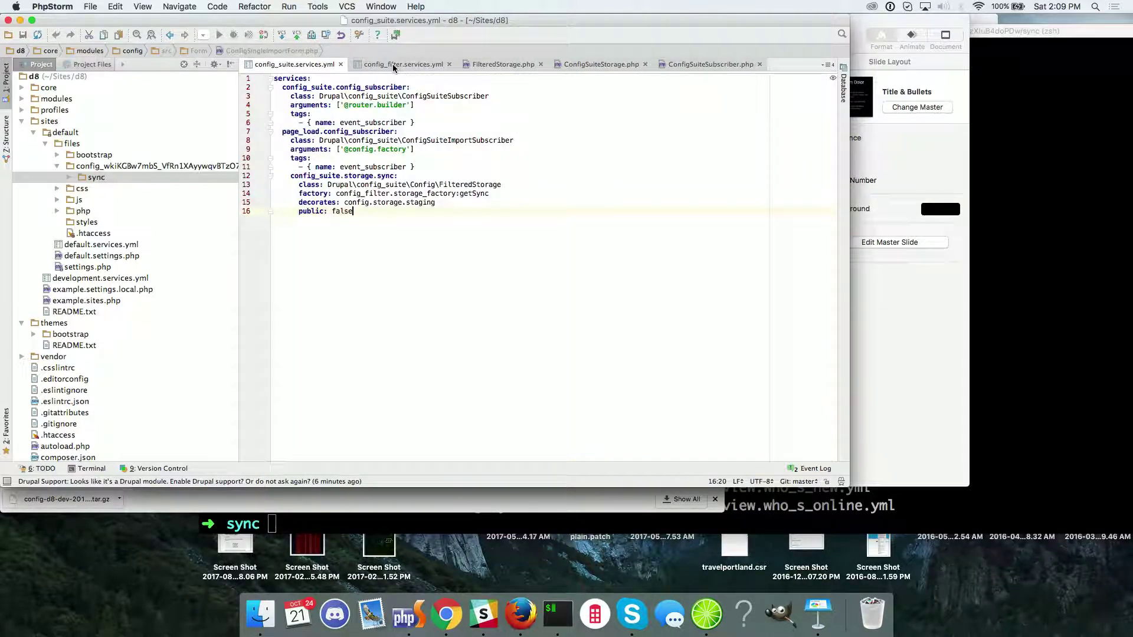
{"action": "left_click", "coordinate": [341, 64]}
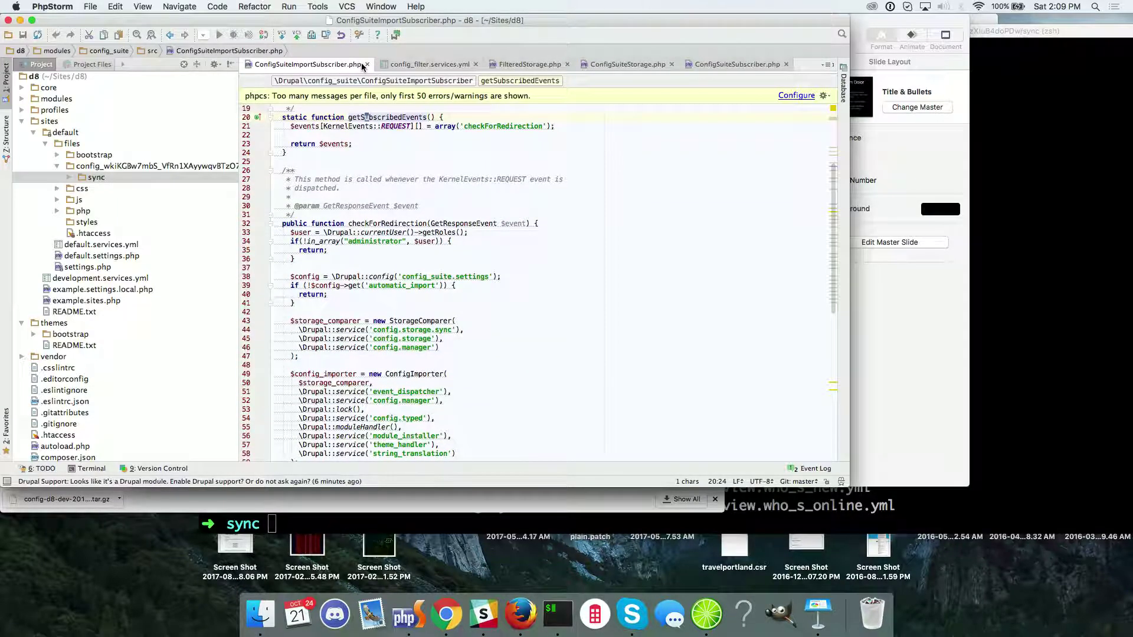
Step: Highlight the $last_save_time assignment inside the try block of checkForRedirection in ConfigSuiteImportSubscriber.php
{"action": "key", "text": "super+grave"}
{"action": "key", "text": "super+grave"}
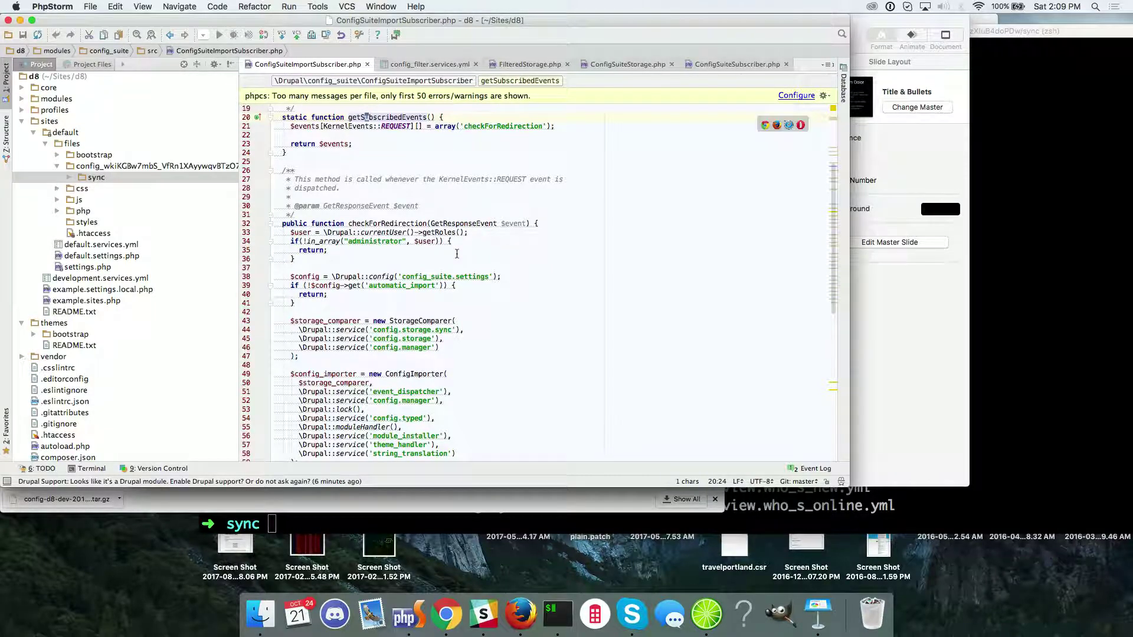
{"action": "scroll", "coordinate": [457, 254], "scroll_direction": "down", "scroll_amount": 5}
{"action": "scroll", "coordinate": [457, 254], "scroll_direction": "down", "scroll_amount": 5}
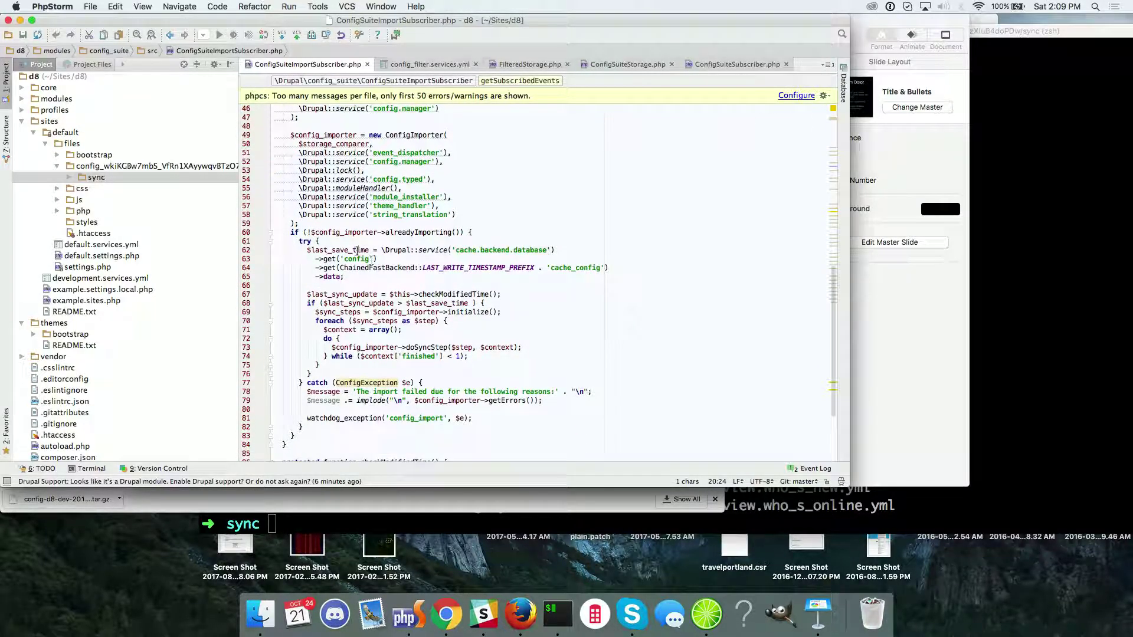
{"action": "left_click_drag", "start_coordinate": [353, 276], "coordinate": [290, 255]}
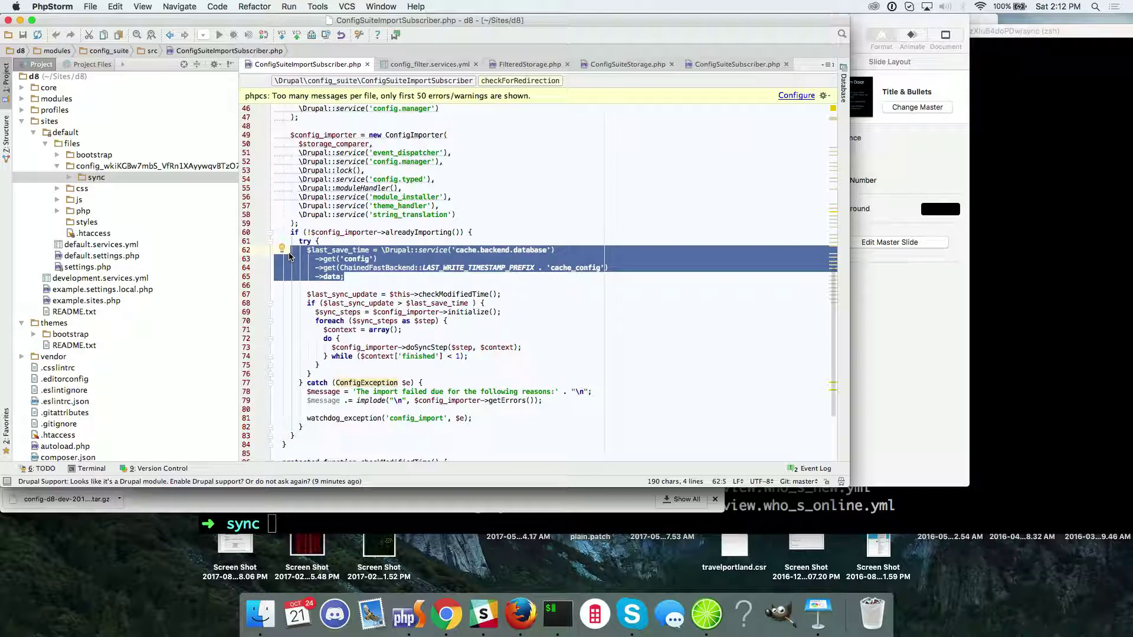
Step: Switch to Chrome with the d8.dev basic site settings page
{"action": "key", "text": "super+Tab"}
{"action": "key", "text": "super+Tab"}
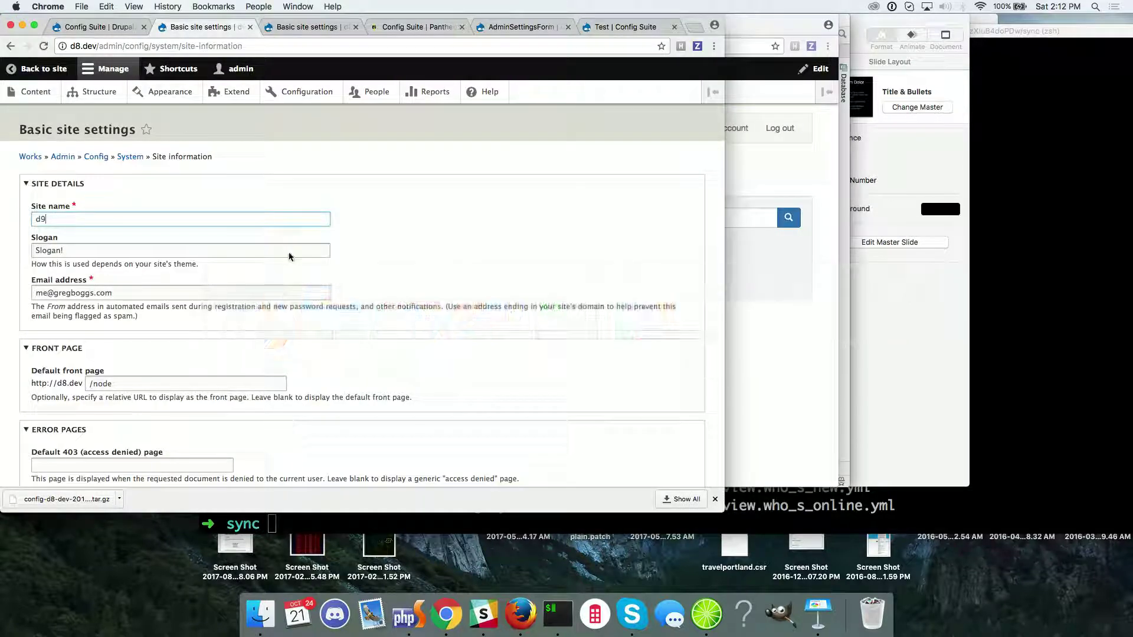
{"action": "key", "text": "super+Tab"}
{"action": "key", "text": "super+Tab"}
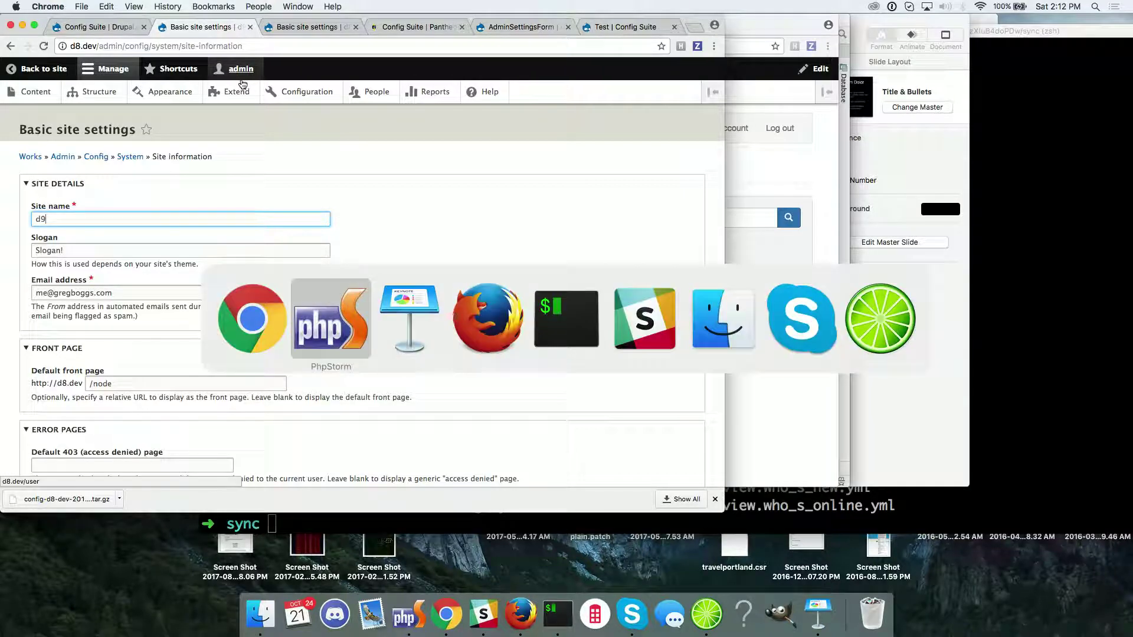
{"action": "key", "text": "super+Tab"}
{"action": "key", "text": "super+Tab"}
{"action": "key", "text": "super+Tab"}
{"action": "key", "text": "super+Tab"}
{"action": "key", "text": "super+Tab"}
{"action": "key", "text": "super+Tab"}
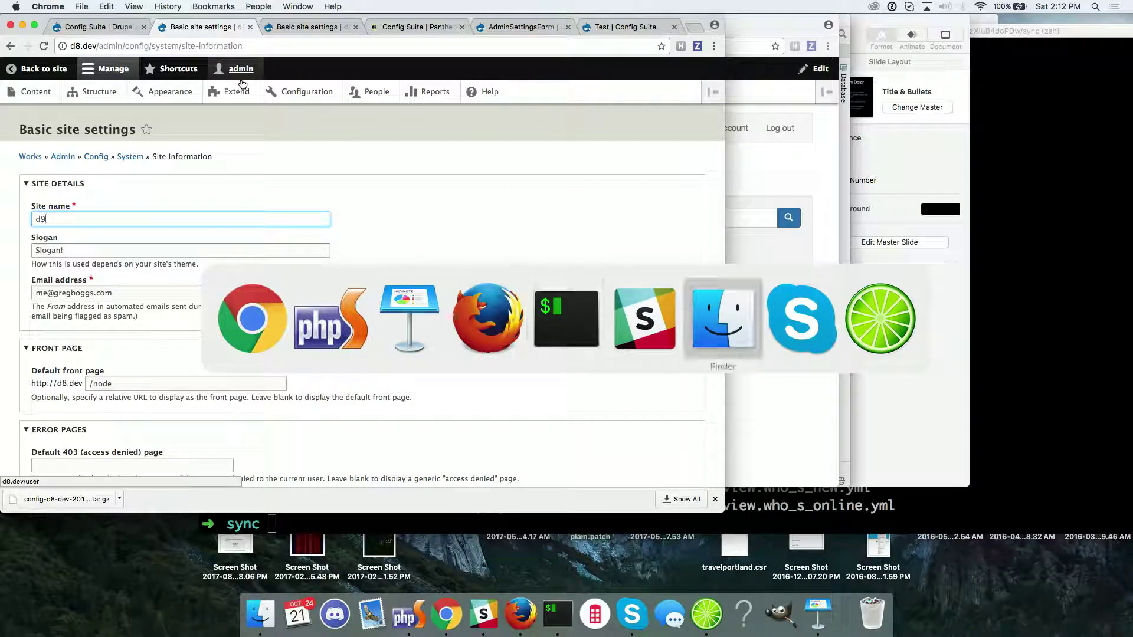
{"action": "key", "text": "super+Tab"}
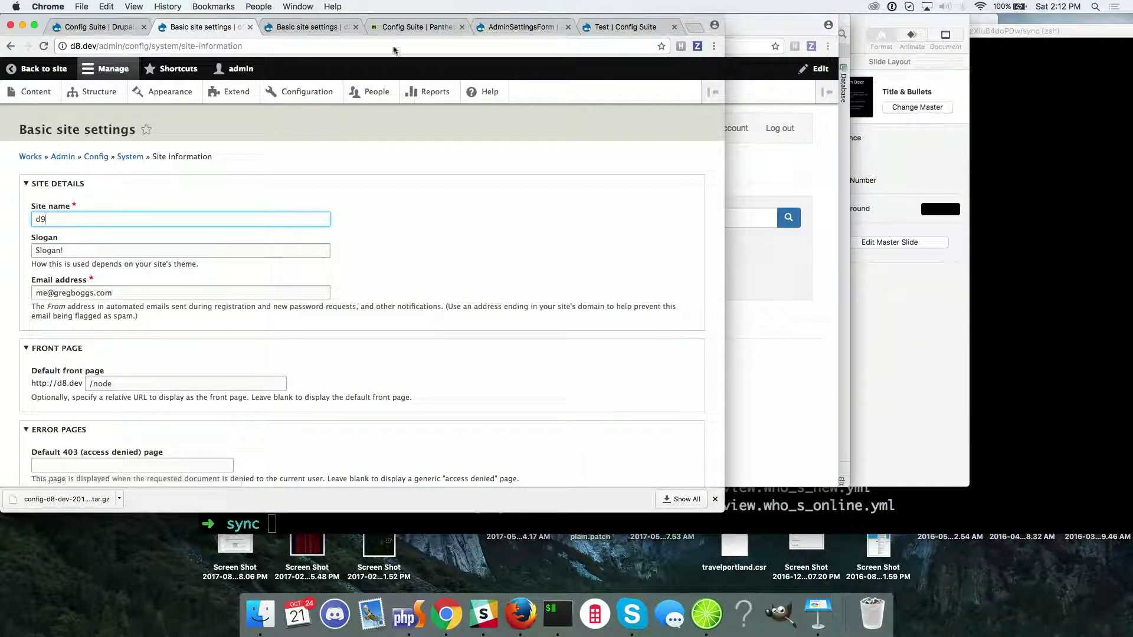
Step: Look through the open site pages to the Config Suite admin settings form of the dev-config-suite site
{"action": "left_click", "coordinate": [398, 25]}
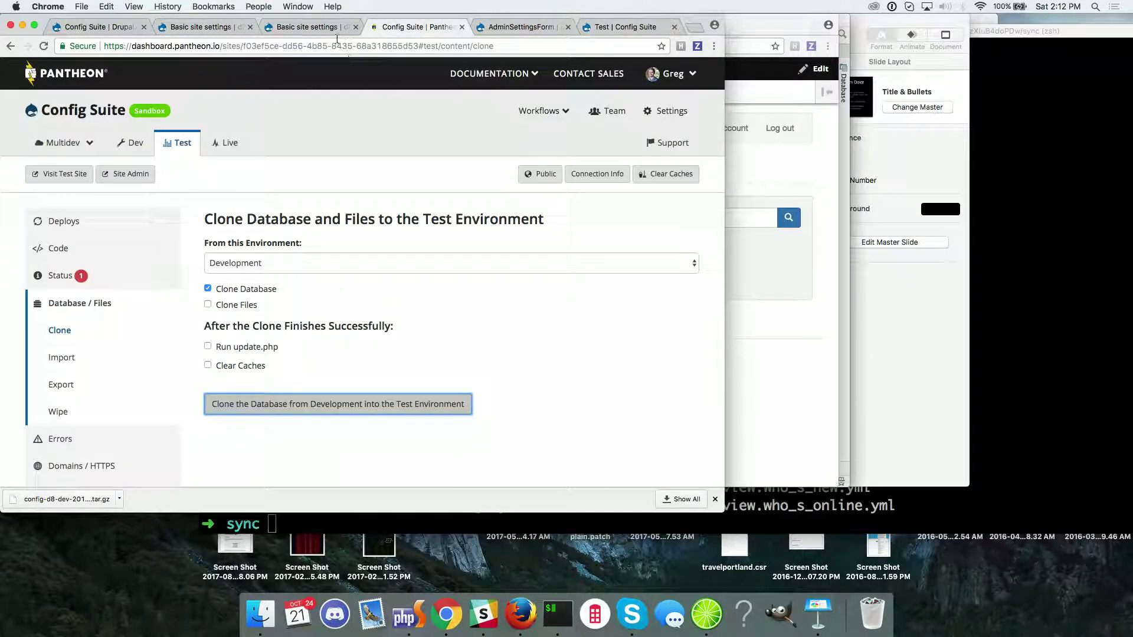
{"action": "left_click", "coordinate": [316, 27]}
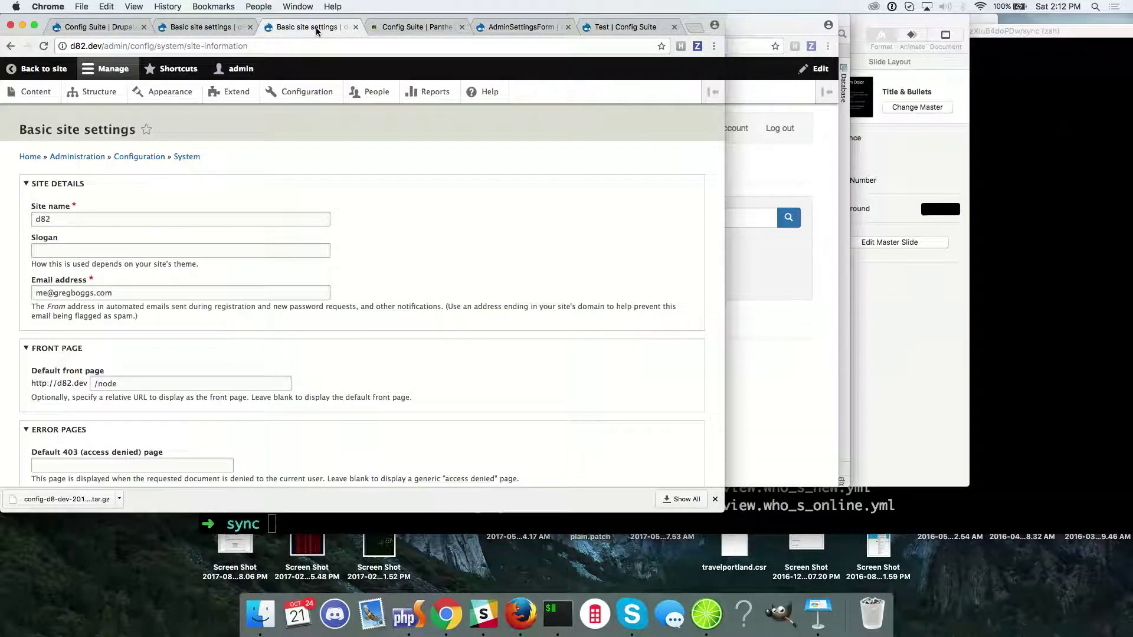
{"action": "left_click", "coordinate": [426, 30]}
{"action": "left_click", "coordinate": [495, 30]}
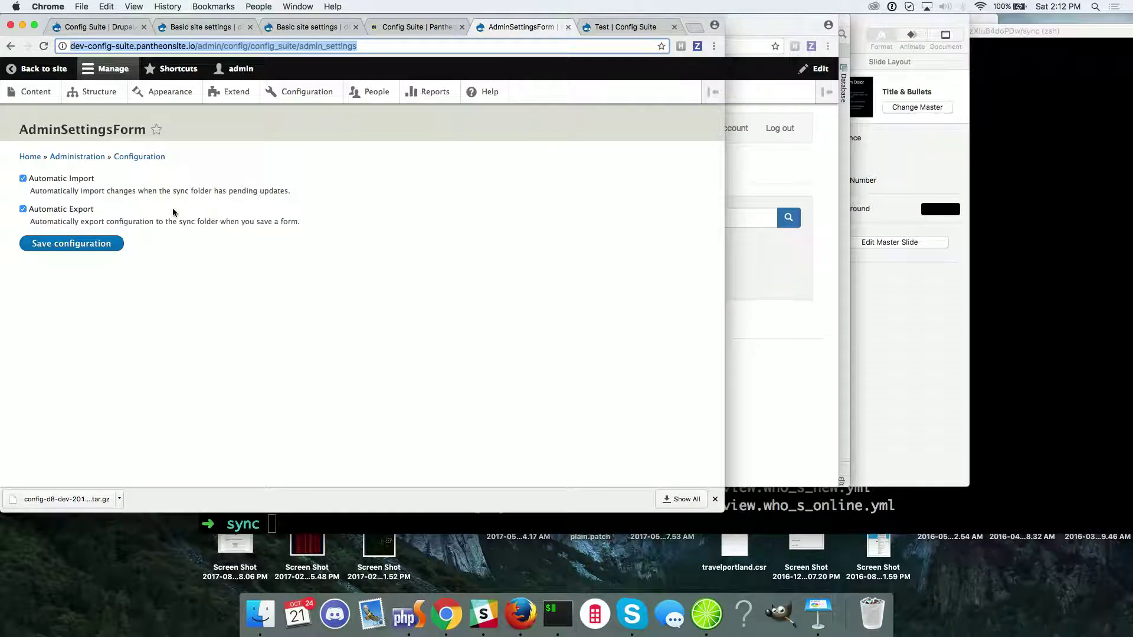
Step: Open the Config Suite admin settings on the test-config-suite site from its configuration page
{"action": "left_click", "coordinate": [597, 28]}
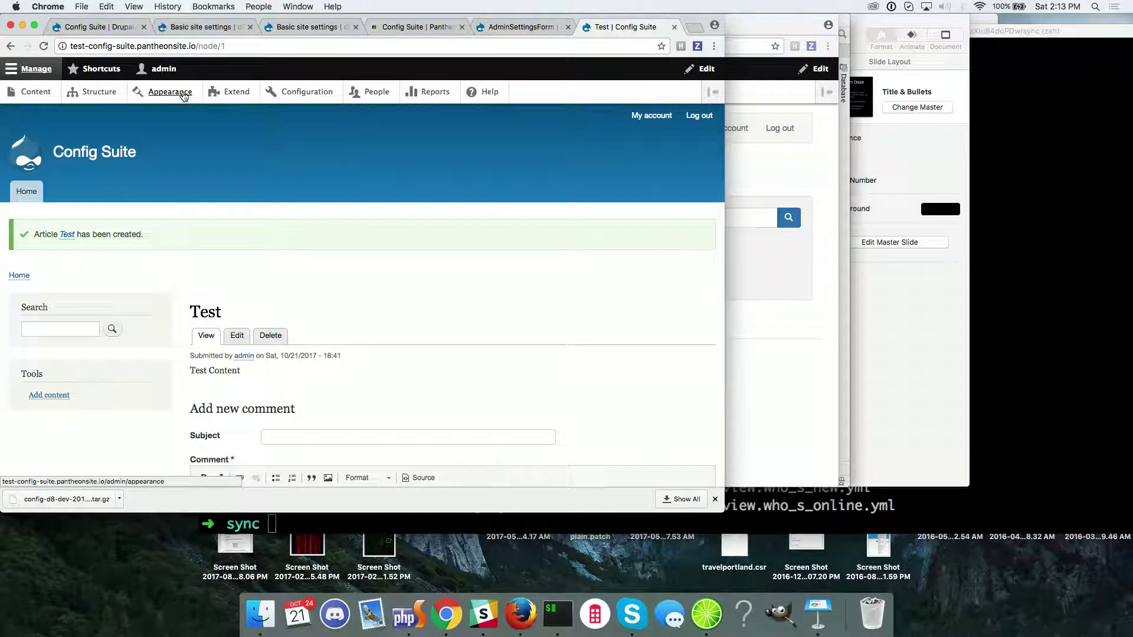
{"action": "left_click", "coordinate": [311, 94]}
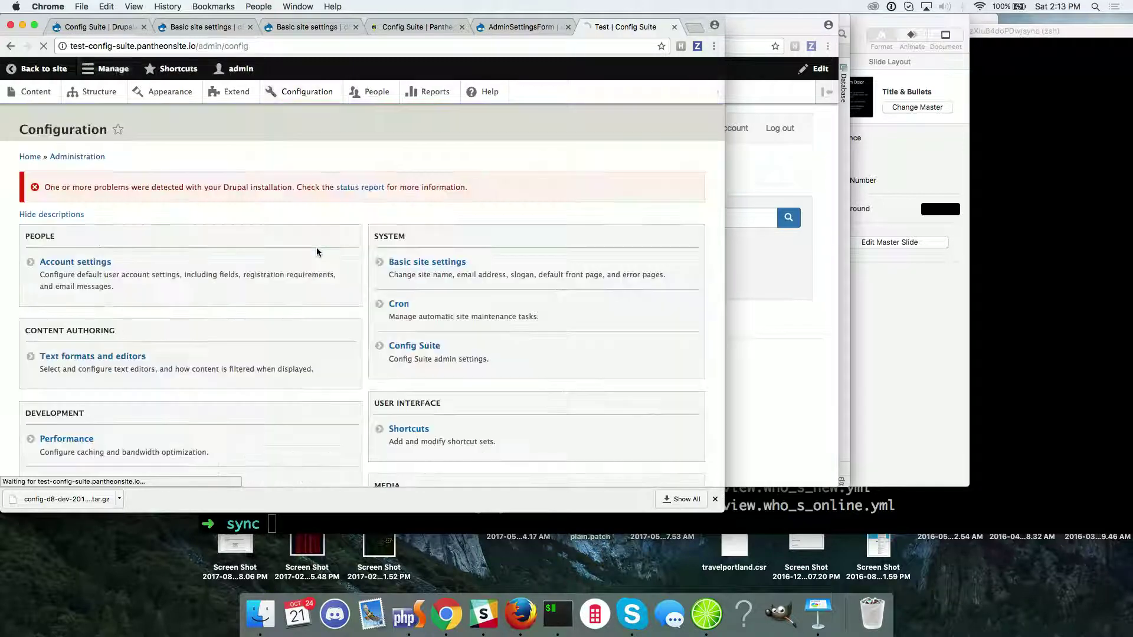
{"action": "scroll", "coordinate": [412, 318], "scroll_direction": "down", "scroll_amount": 1}
{"action": "left_click", "coordinate": [413, 323]}
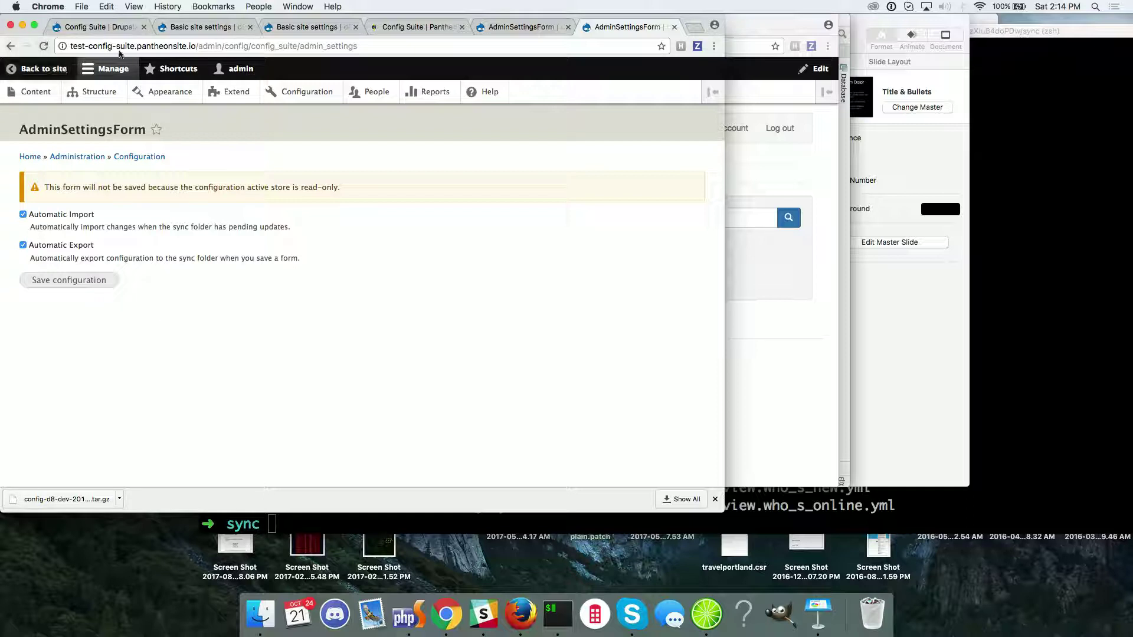
Step: Open the dev-config-suite site's configuration page and show the Dev environment's code in the Pantheon dashboard
{"action": "left_click", "coordinate": [522, 26]}
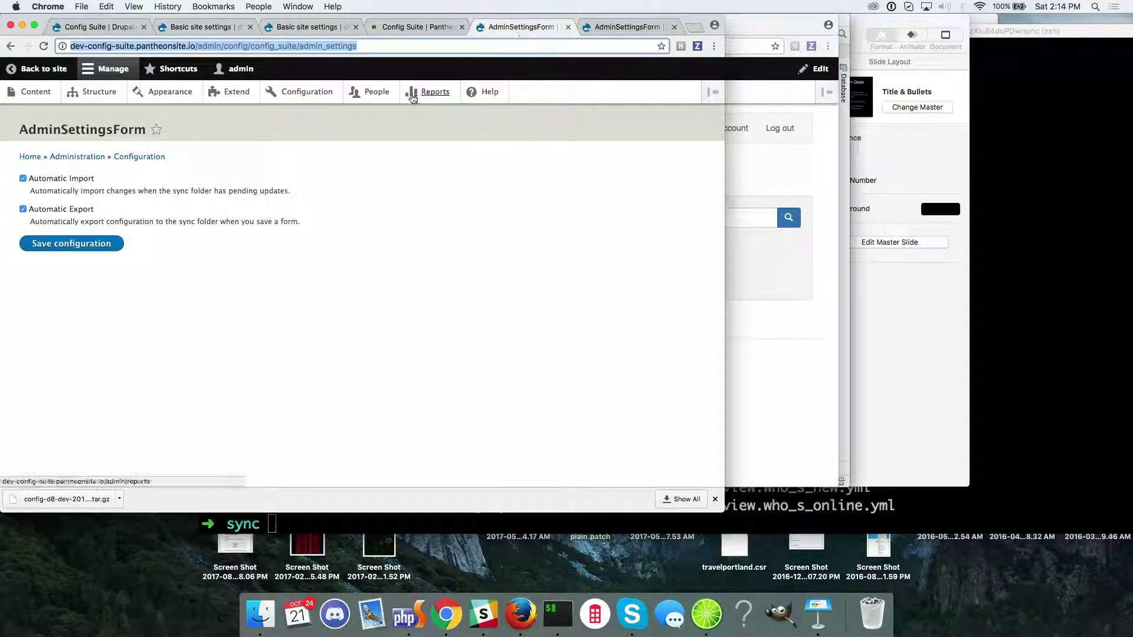
{"action": "left_click", "coordinate": [293, 93]}
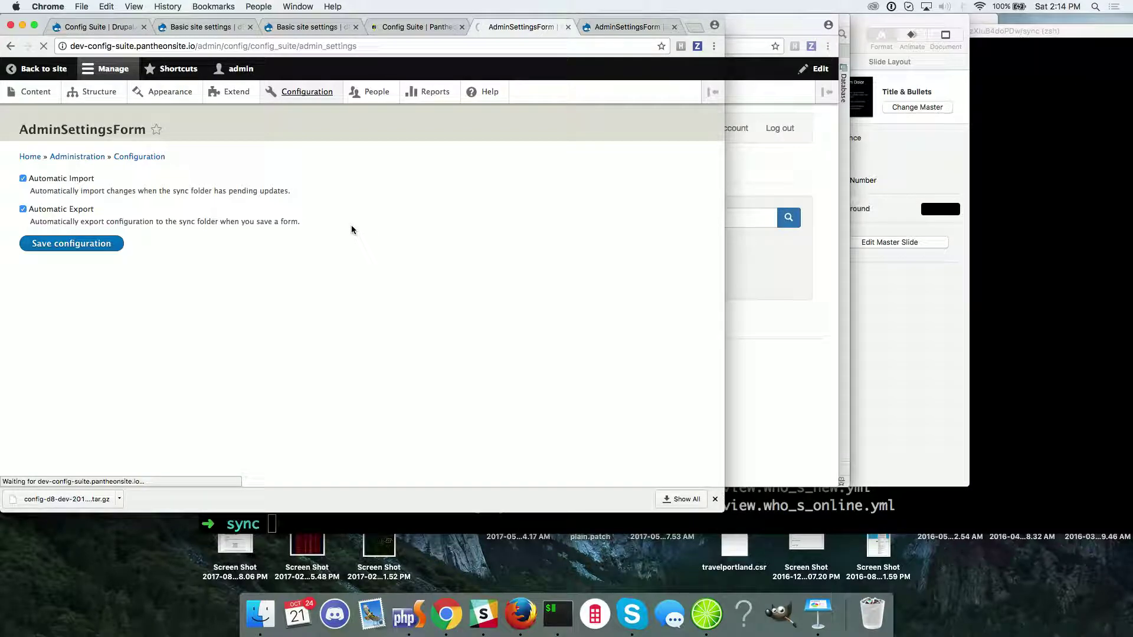
{"action": "left_click", "coordinate": [413, 27]}
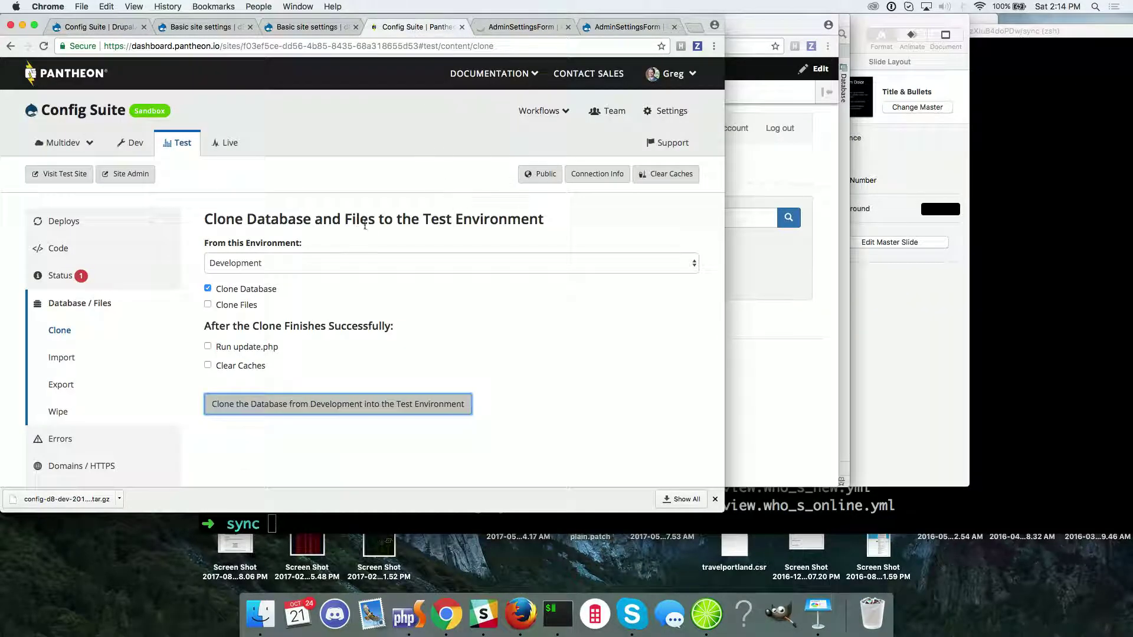
{"action": "left_click", "coordinate": [129, 147]}
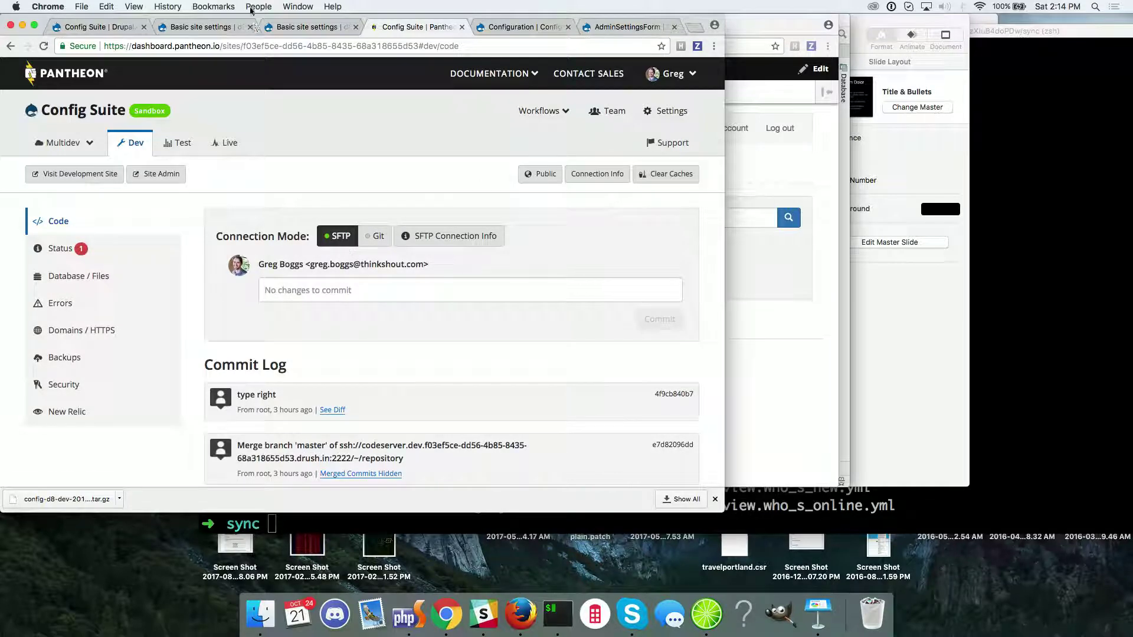
Step: Save the d82.dev site settings with the last character of the email address removed, and close the page
{"action": "left_click", "coordinate": [259, 28]}
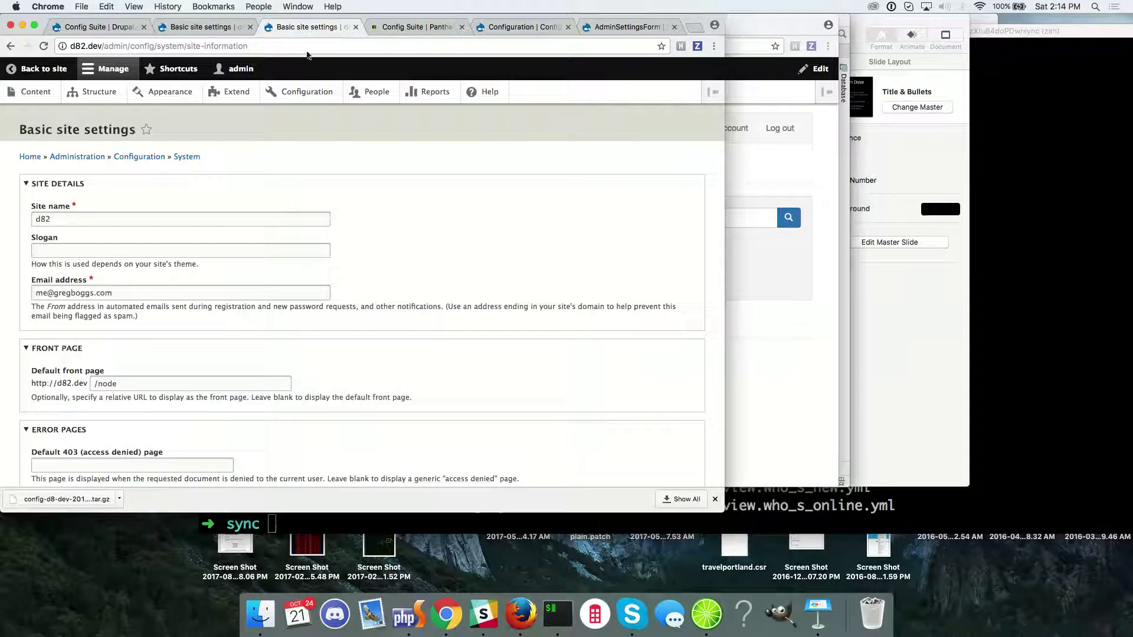
{"action": "left_click", "coordinate": [185, 292]}
{"action": "left_click", "coordinate": [181, 292]}
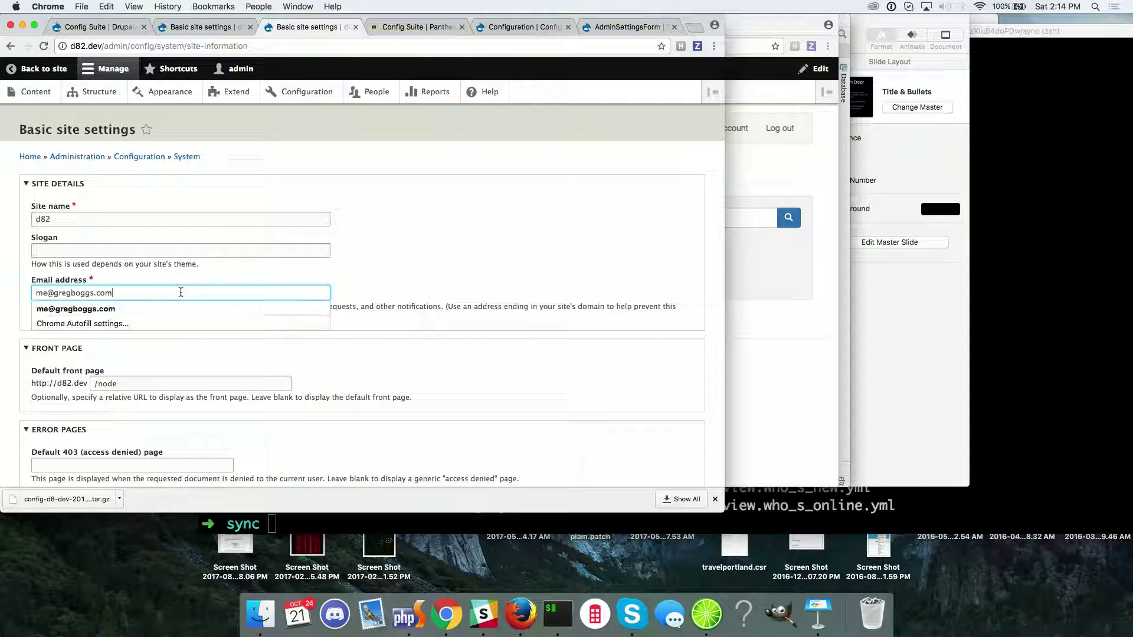
{"action": "key", "text": "BackSpace"}
{"action": "left_click", "coordinate": [290, 390]}
{"action": "scroll", "coordinate": [290, 390], "scroll_direction": "down", "scroll_amount": 5}
{"action": "left_click", "coordinate": [108, 435]}
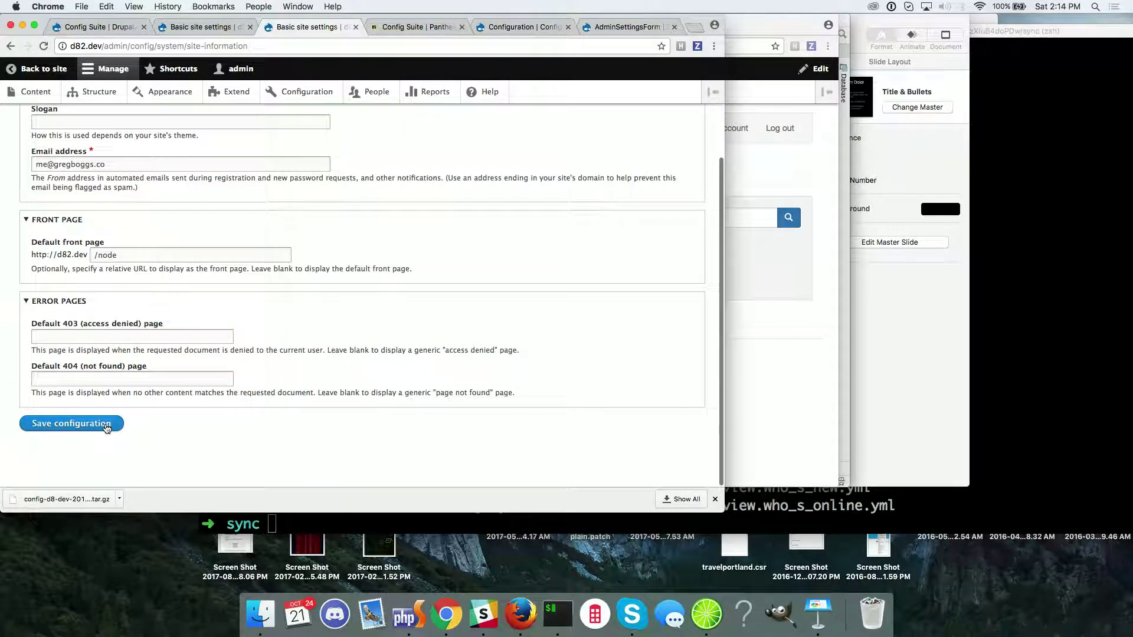
{"action": "left_click", "coordinate": [356, 27]}
Step: In the dev-config-suite site's basic site settings, set the site name to "Config Suit" and save the configuration
{"action": "left_click", "coordinate": [391, 28]}
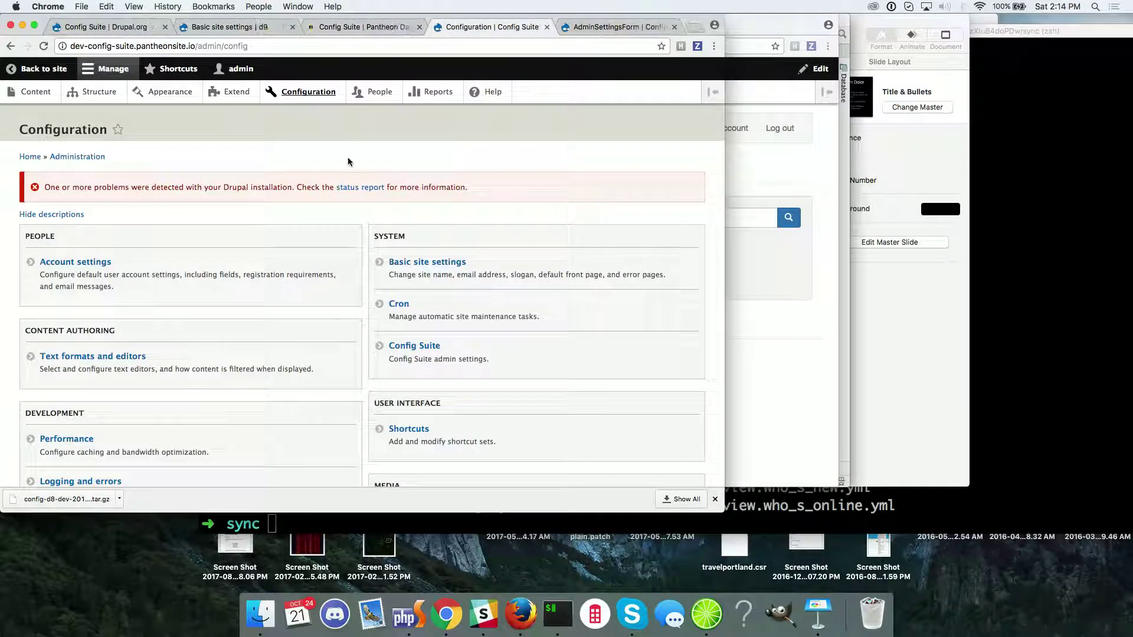
{"action": "scroll", "coordinate": [349, 163], "scroll_direction": "down", "scroll_amount": 7}
{"action": "scroll", "coordinate": [349, 163], "scroll_direction": "up", "scroll_amount": 7}
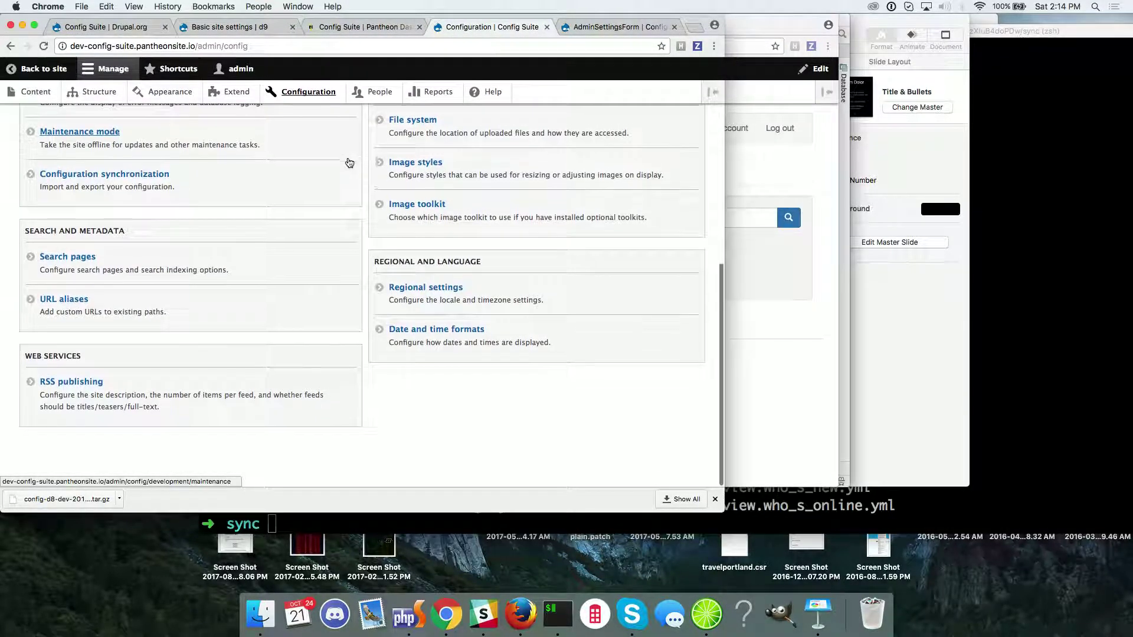
{"action": "left_click", "coordinate": [426, 262]}
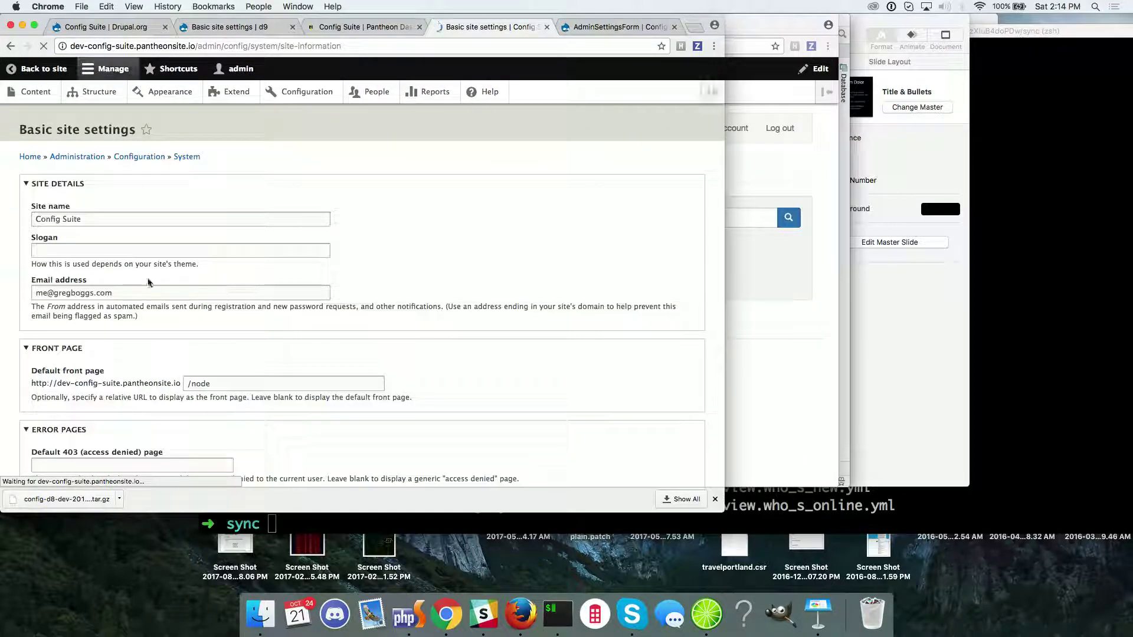
{"action": "left_click", "coordinate": [120, 224]}
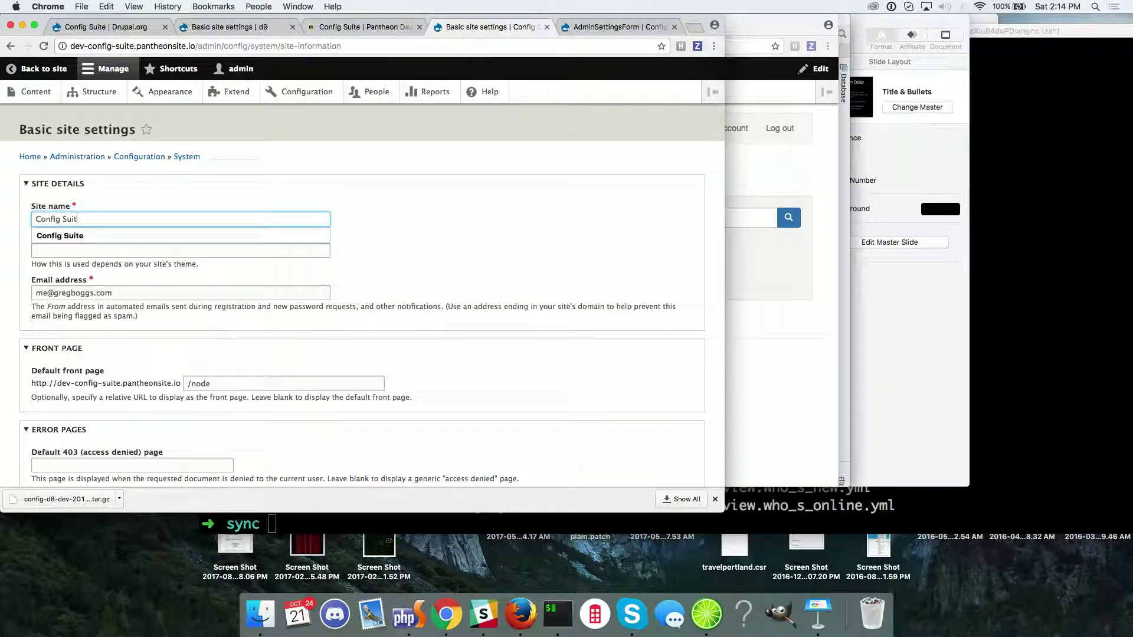
{"action": "left_click", "coordinate": [379, 220]}
{"action": "scroll", "coordinate": [317, 258], "scroll_direction": "down", "scroll_amount": 5}
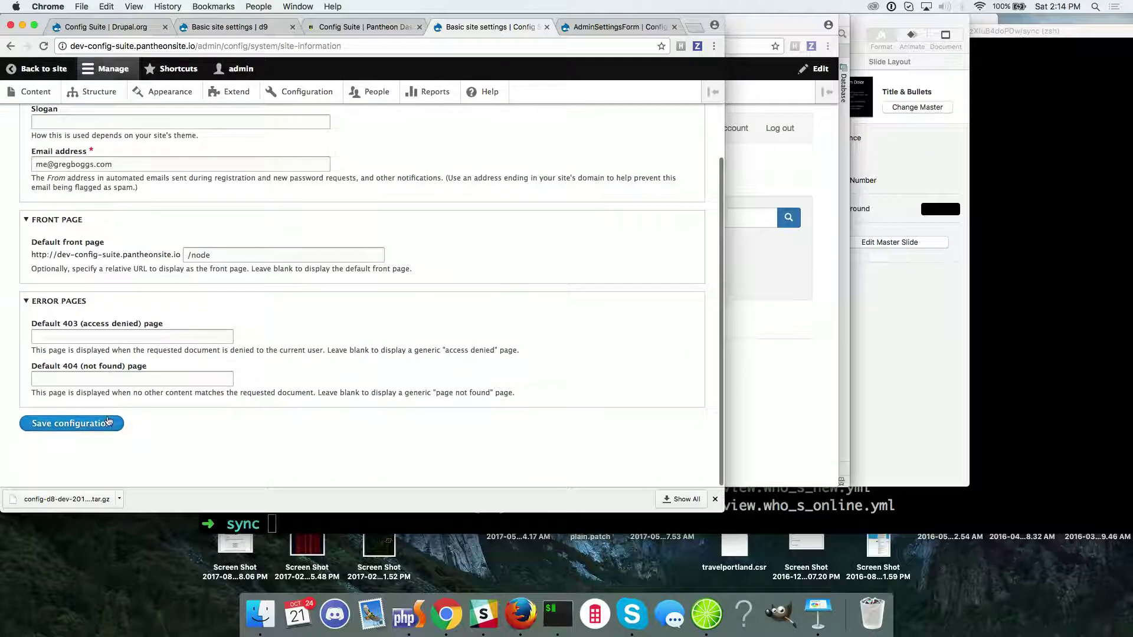
{"action": "left_click", "coordinate": [106, 419]}
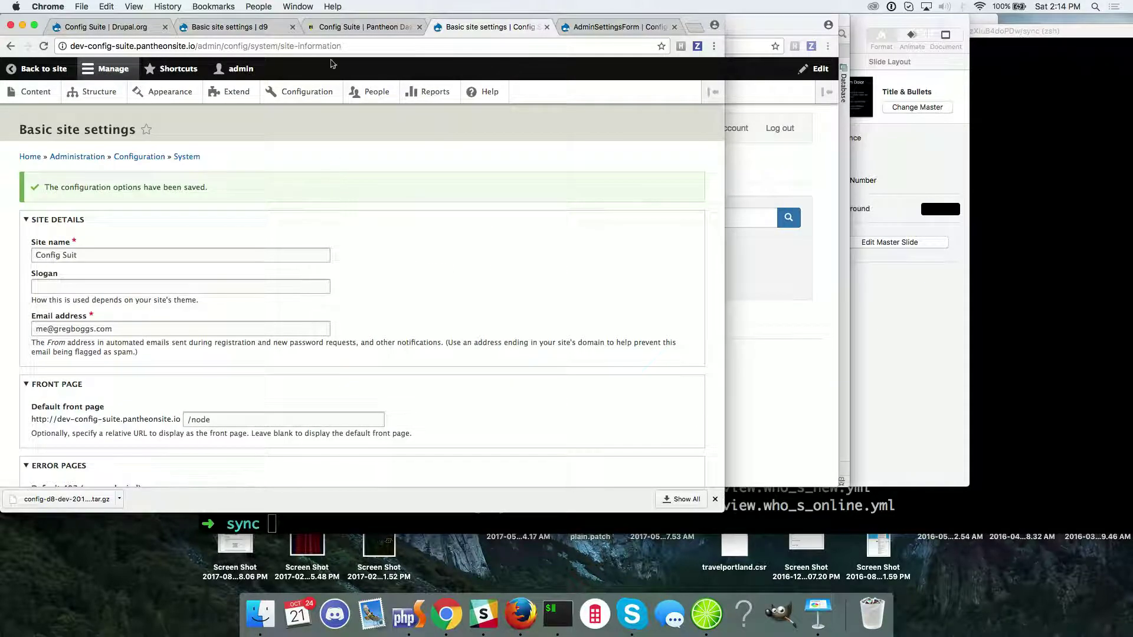
Step: Check the Pantheon Dev environment's code page for uncommitted file changes, with the page enlarged
{"action": "left_click", "coordinate": [349, 27]}
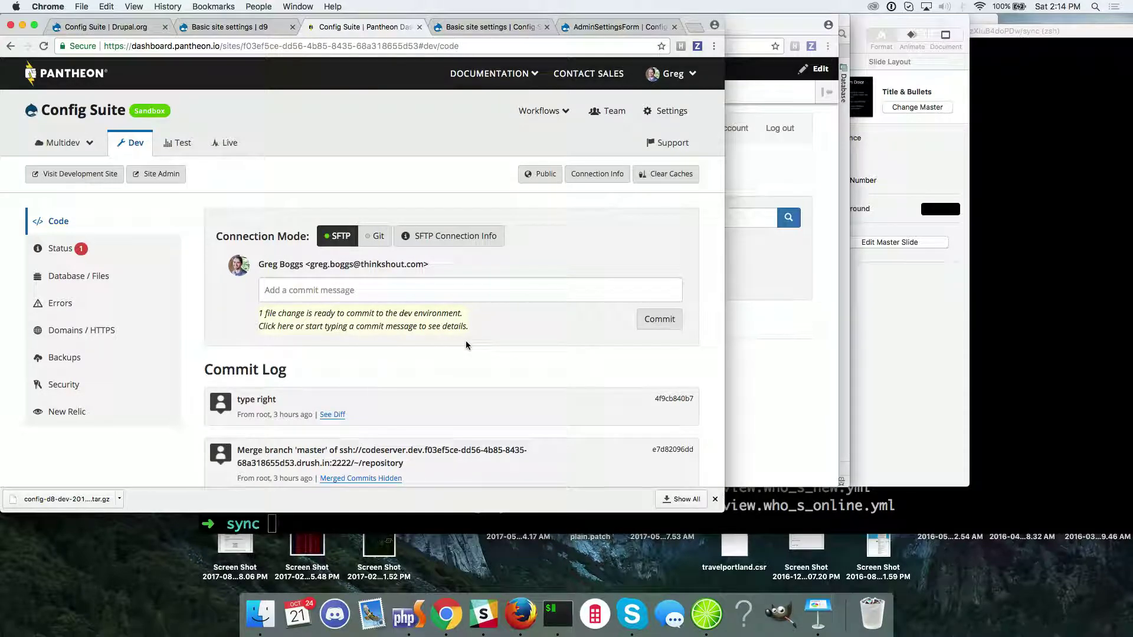
{"action": "key", "text": "super+equal"}
{"action": "key", "text": "super+equal"}
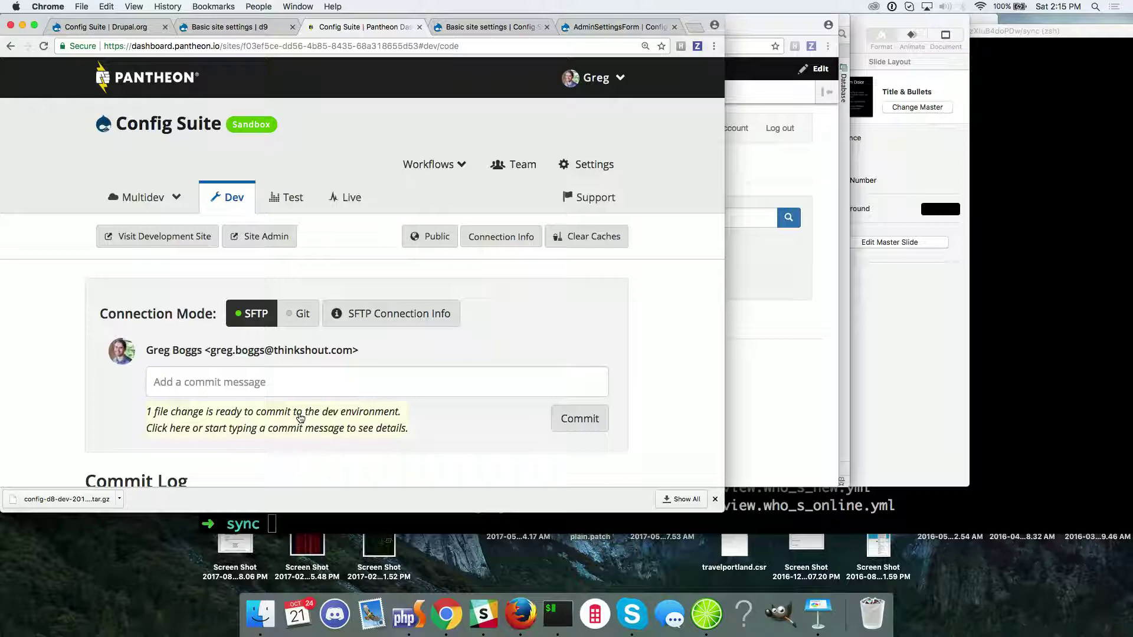
Step: Commit the changed system.site.yml file to the Dev environment with the message "I changed the email"
{"action": "left_click", "coordinate": [287, 382]}
{"action": "scroll", "coordinate": [472, 391], "scroll_direction": "down", "scroll_amount": 4}
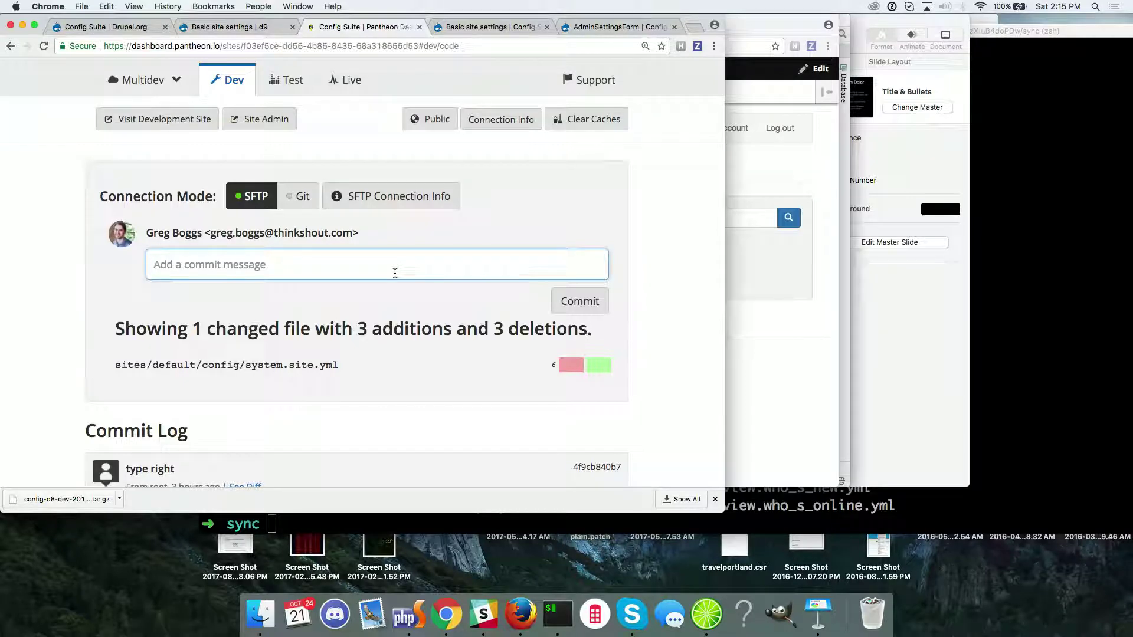
{"action": "type", "text": "I changed "}
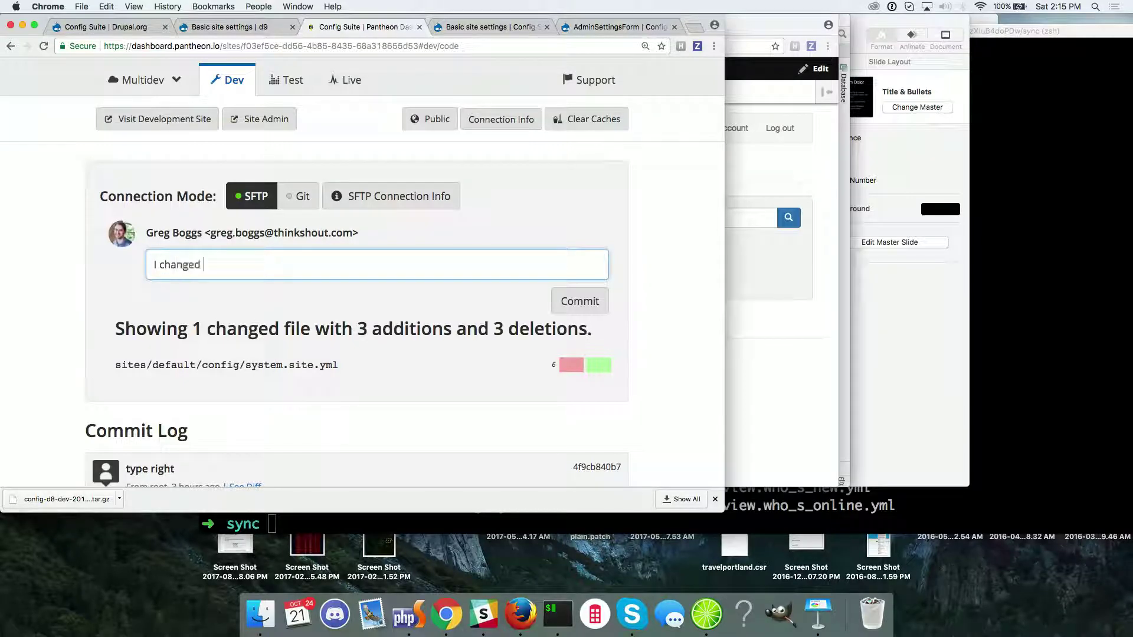
{"action": "type", "text": "the email"}
{"action": "left_click", "coordinate": [581, 302]}
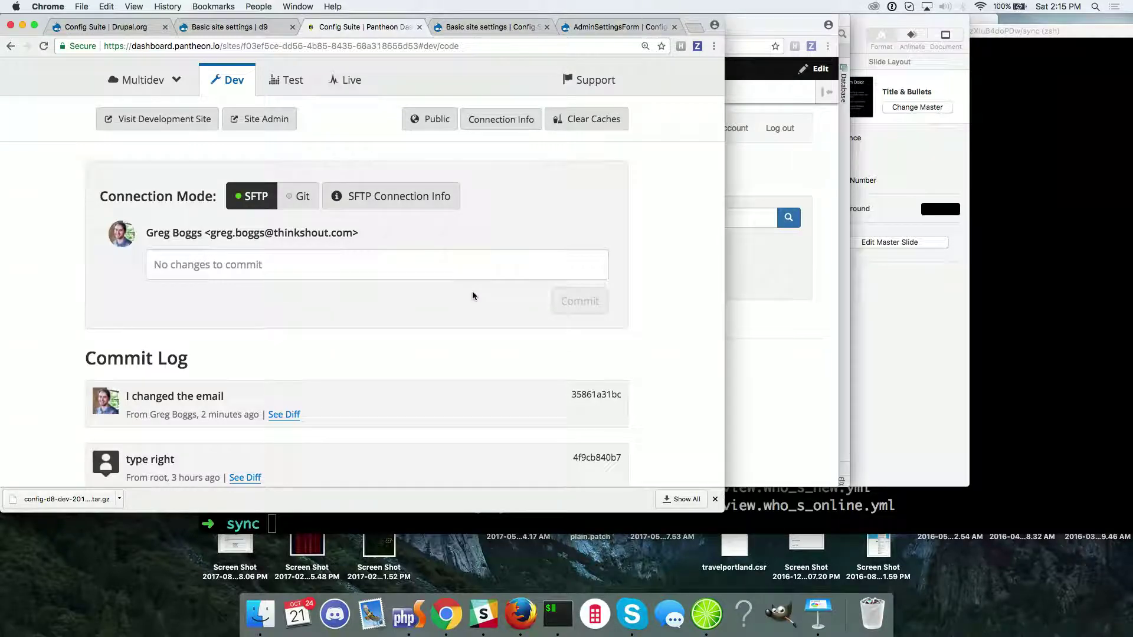
Step: Look through the Test environment's clone and deploy options and the Dev commit log, ending on the Dev code page
{"action": "left_click", "coordinate": [286, 80]}
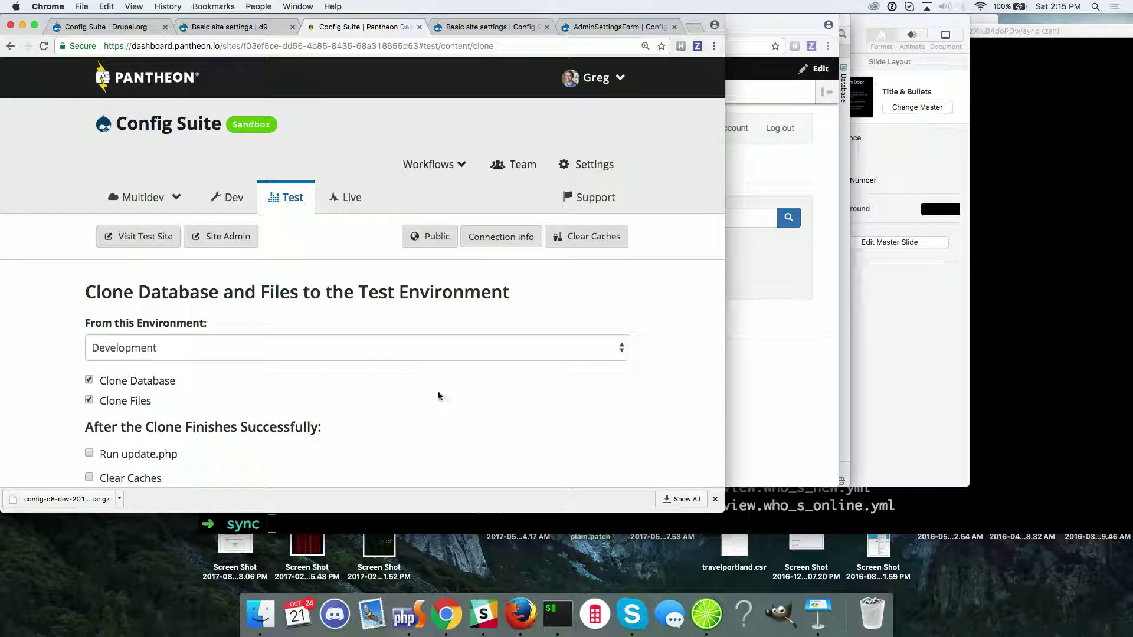
{"action": "scroll", "coordinate": [438, 391], "scroll_direction": "down", "scroll_amount": 5}
{"action": "scroll", "coordinate": [440, 397], "scroll_direction": "up", "scroll_amount": 2}
{"action": "scroll", "coordinate": [440, 396], "scroll_direction": "up", "scroll_amount": 2}
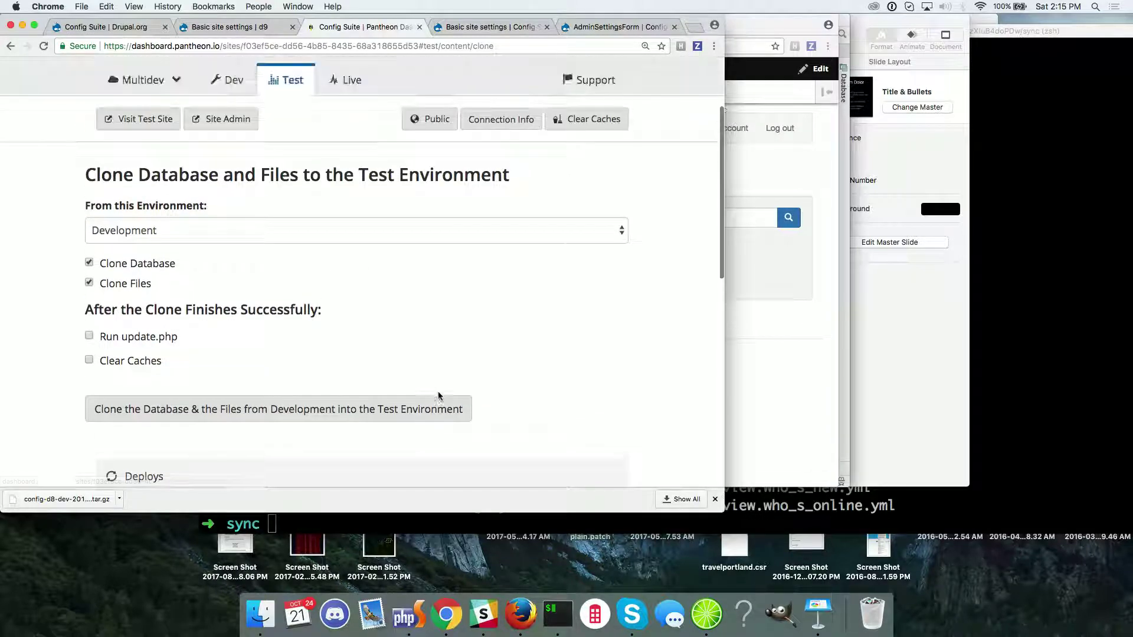
{"action": "scroll", "coordinate": [378, 383], "scroll_direction": "up", "scroll_amount": 3}
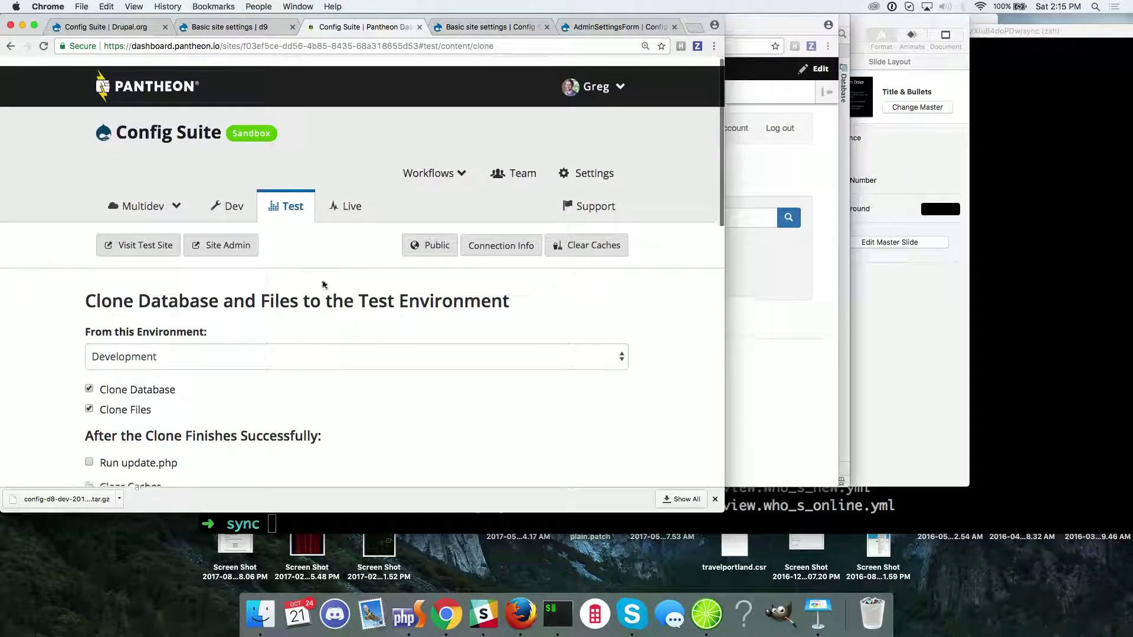
{"action": "left_click", "coordinate": [249, 211]}
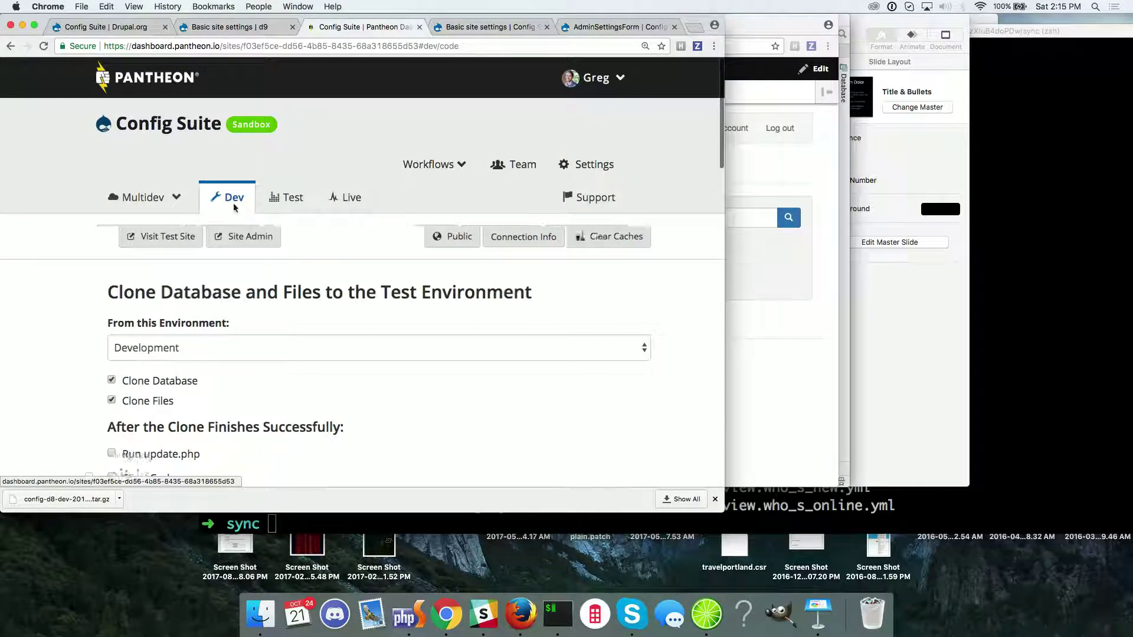
{"action": "scroll", "coordinate": [259, 304], "scroll_direction": "down", "scroll_amount": 3}
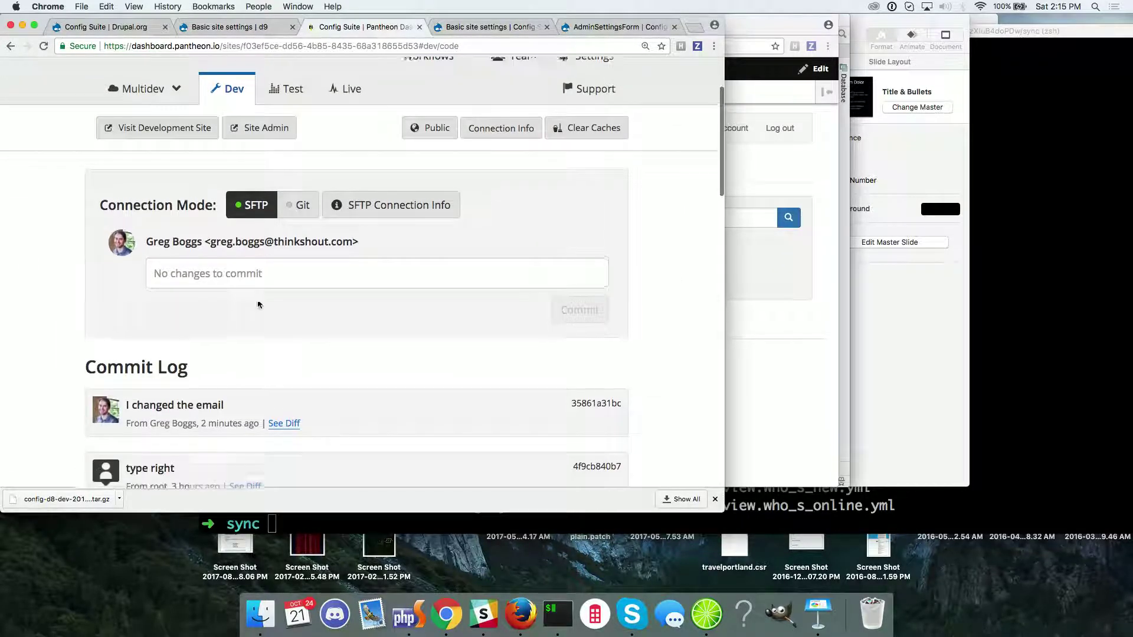
{"action": "scroll", "coordinate": [255, 301], "scroll_direction": "up", "scroll_amount": 3}
{"action": "left_click", "coordinate": [286, 197]}
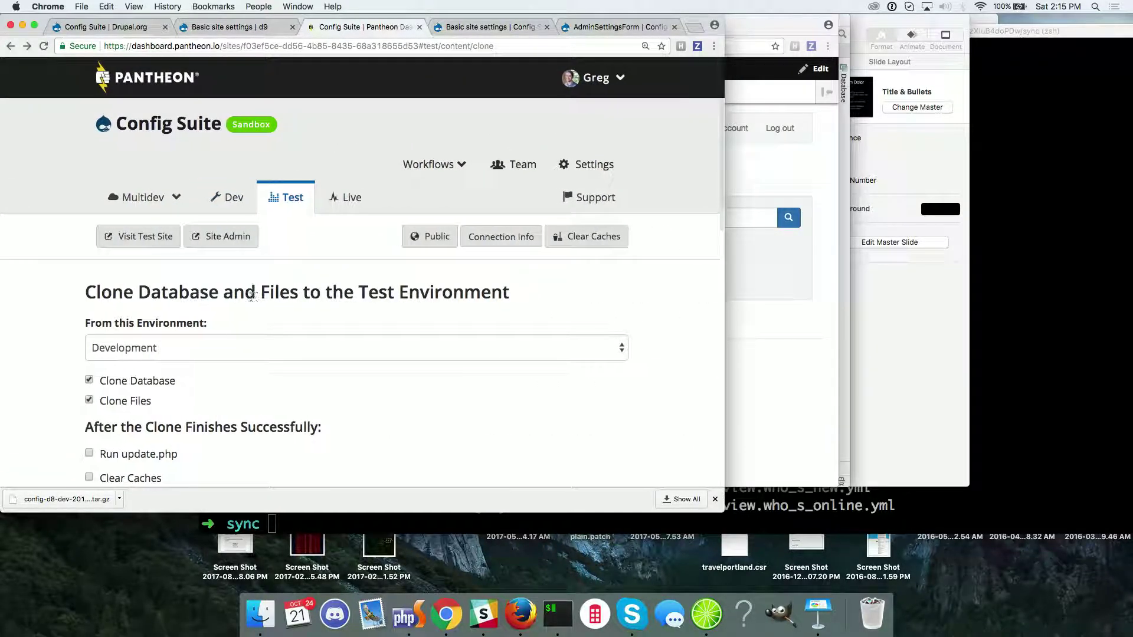
{"action": "left_click", "coordinate": [239, 208]}
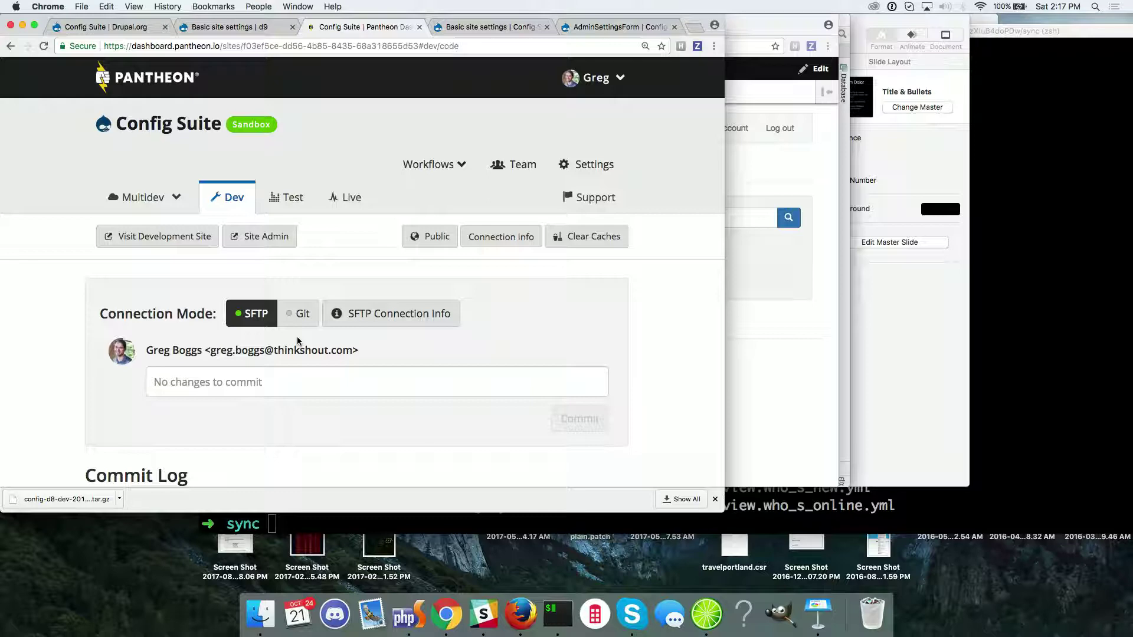
Step: Search Google for "drupal partial config" in a new tab and view the Config partial export project page on Drupal.org
{"action": "key", "text": "super+t"}
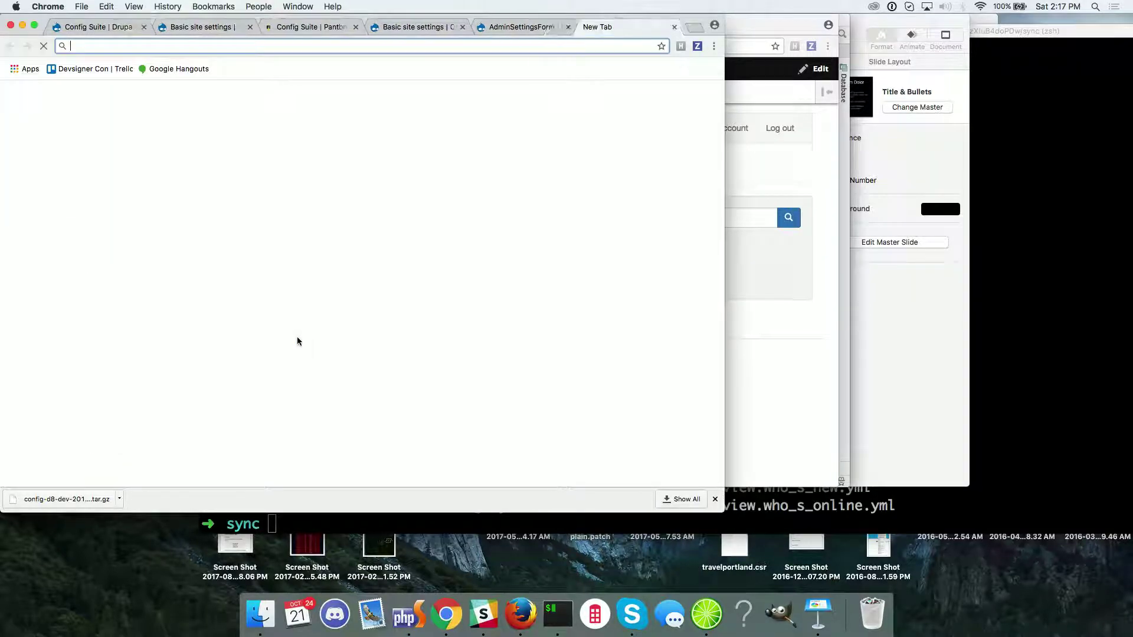
{"action": "type", "text": "drupal pa"}
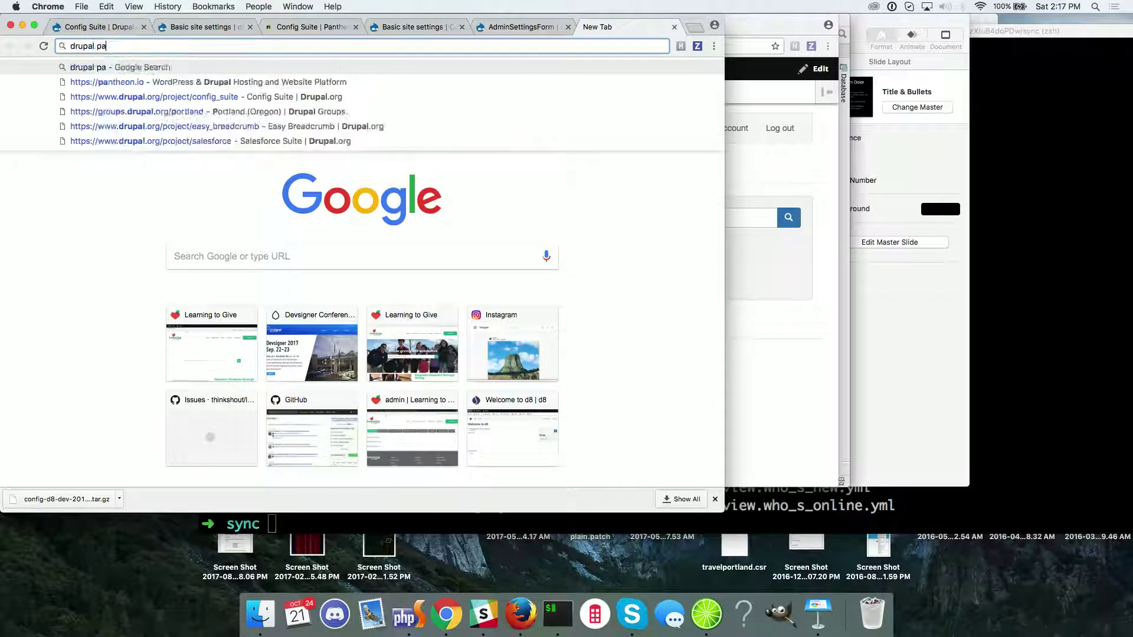
{"action": "type", "text": "rtial config"}
{"action": "key", "text": "Return"}
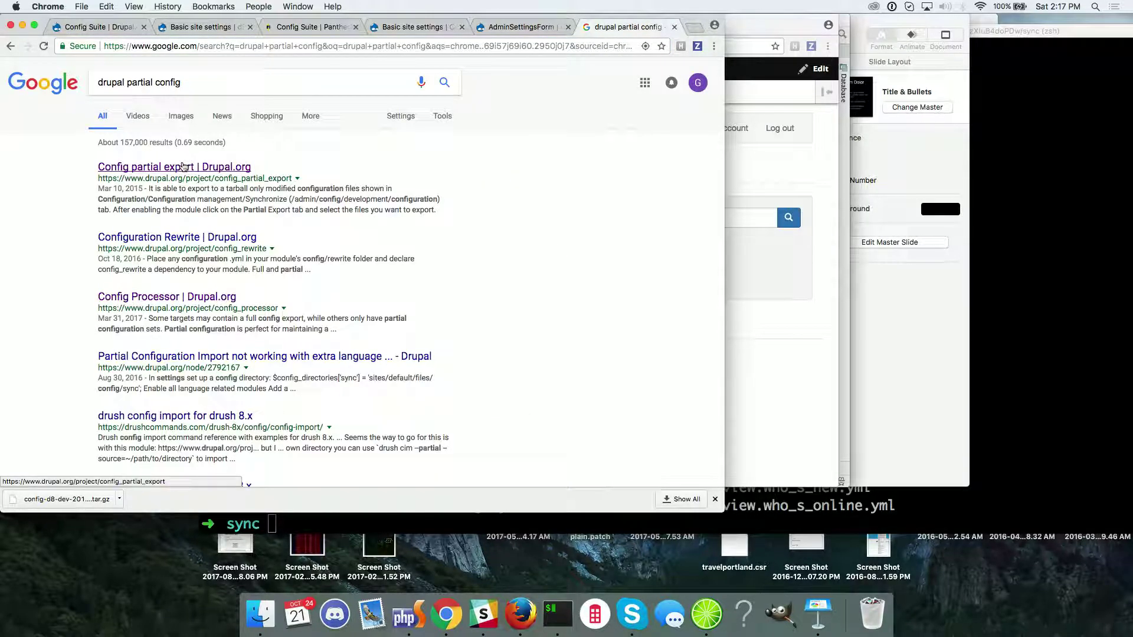
{"action": "left_click", "coordinate": [183, 166]}
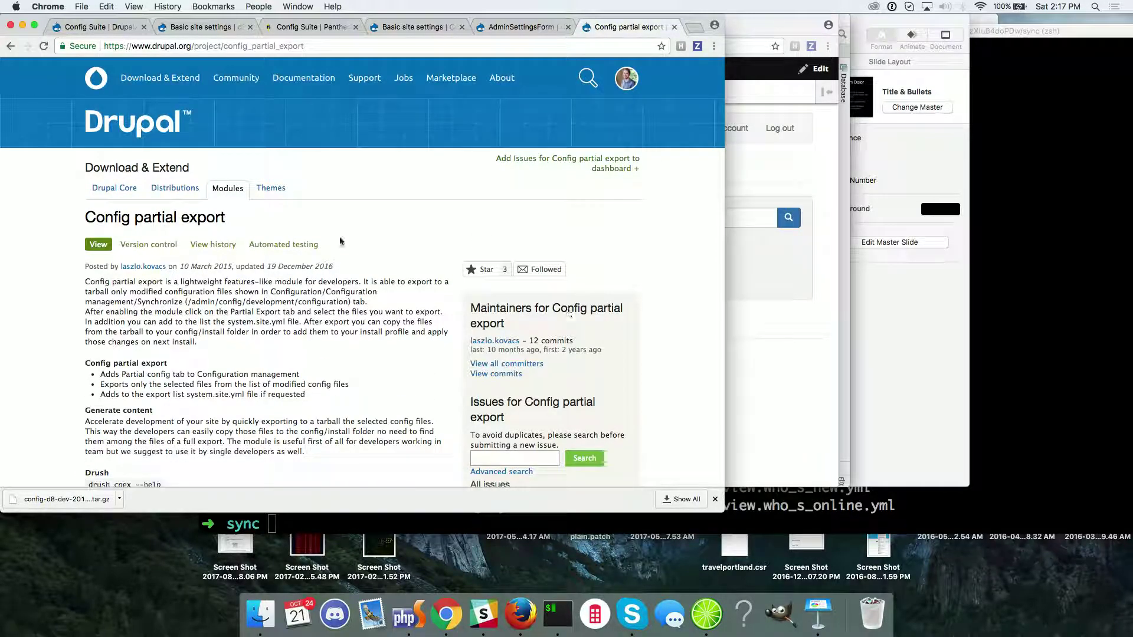
{"action": "scroll", "coordinate": [318, 245], "scroll_direction": "down", "scroll_amount": 3}
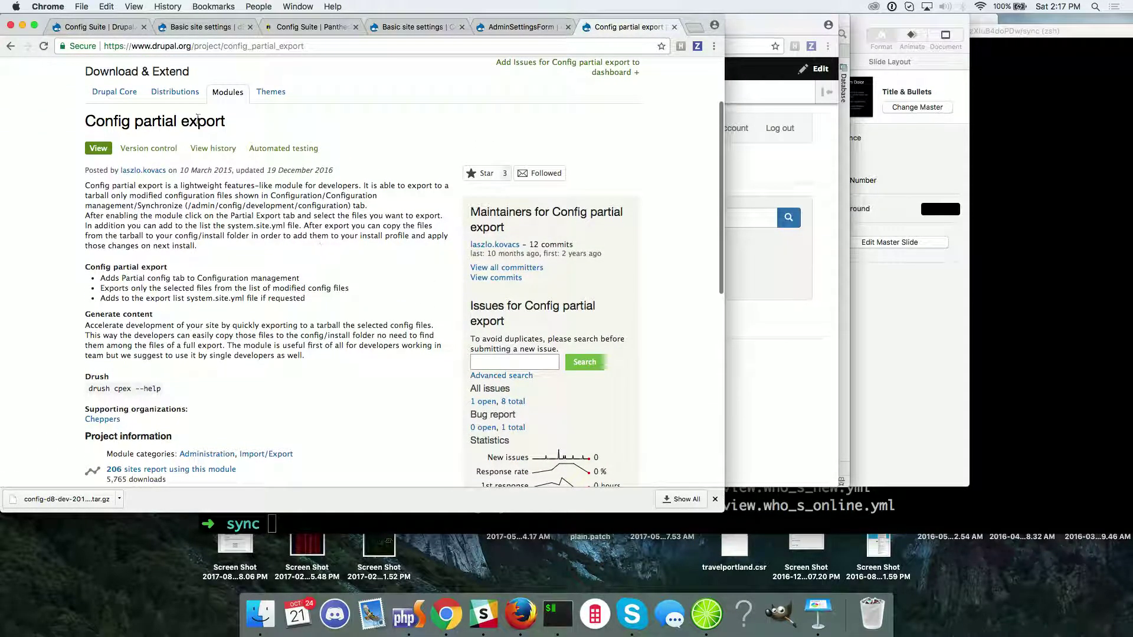
Step: Read the Config Processor project's description and usage from the search results, and reopen the Config partial export project page
{"action": "left_click", "coordinate": [11, 45]}
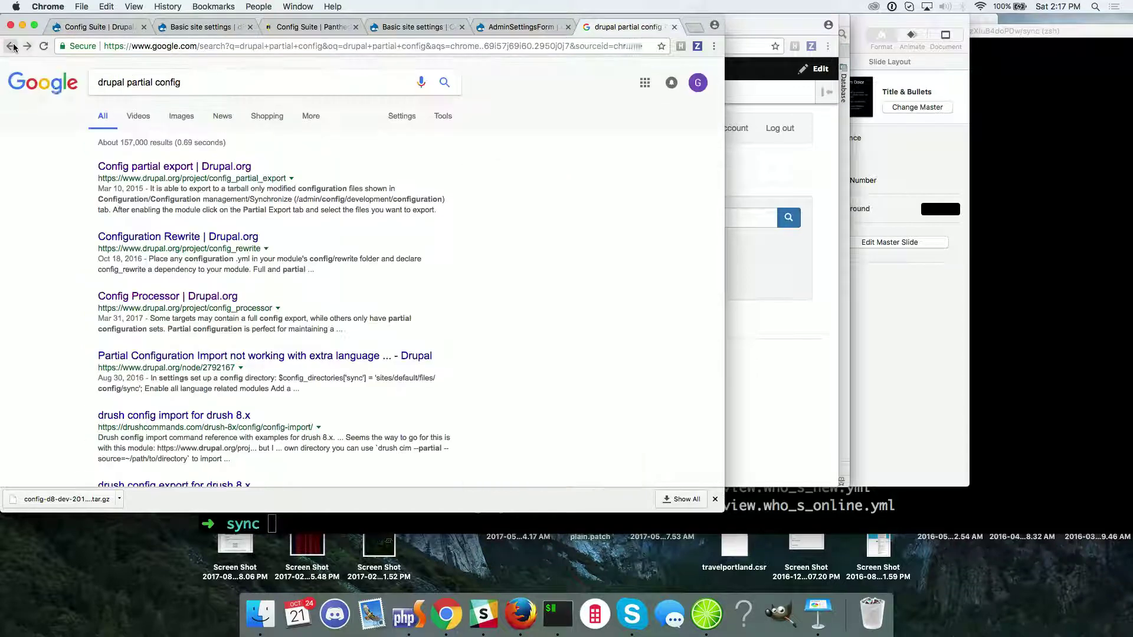
{"action": "left_click", "coordinate": [171, 296]}
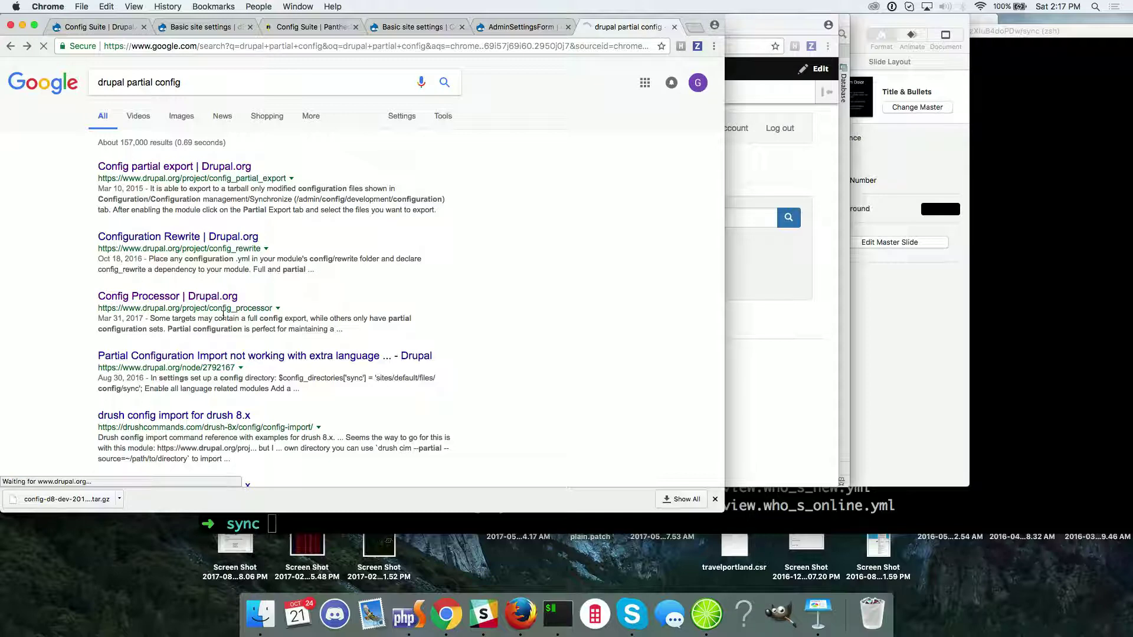
{"action": "scroll", "coordinate": [223, 314], "scroll_direction": "down", "scroll_amount": 10}
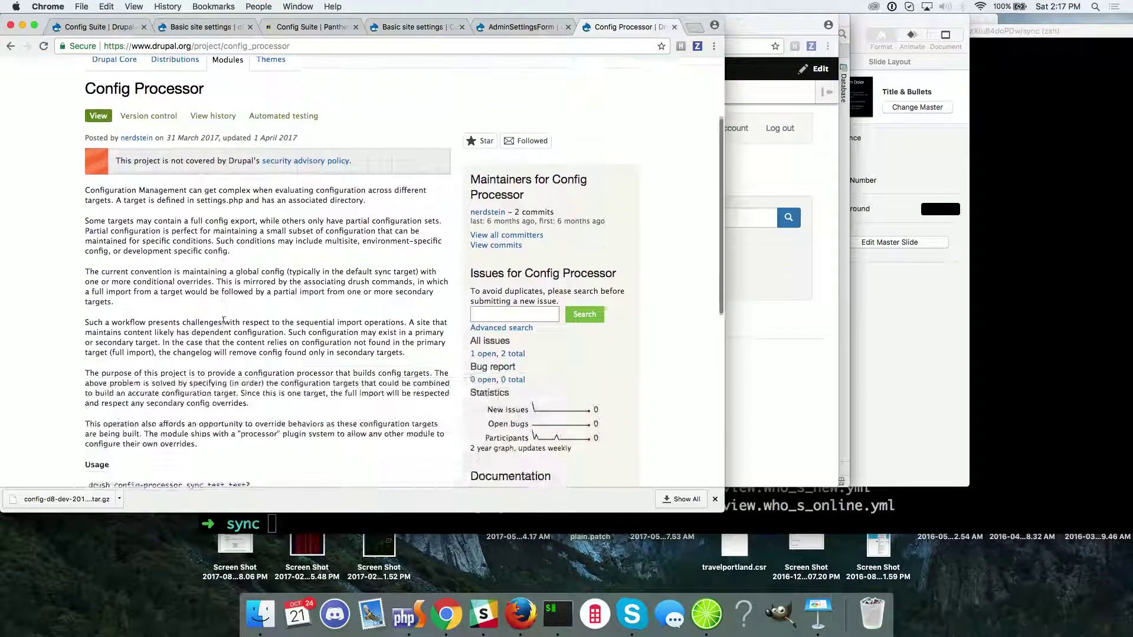
{"action": "scroll", "coordinate": [223, 321], "scroll_direction": "down", "scroll_amount": 3}
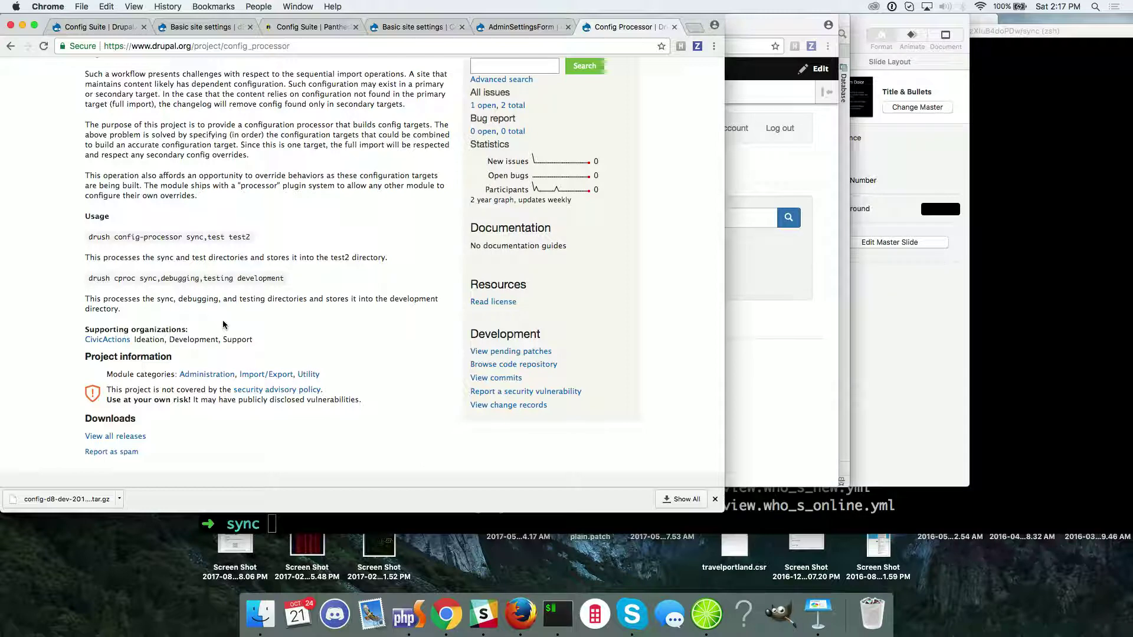
{"action": "scroll", "coordinate": [223, 324], "scroll_direction": "up", "scroll_amount": 5}
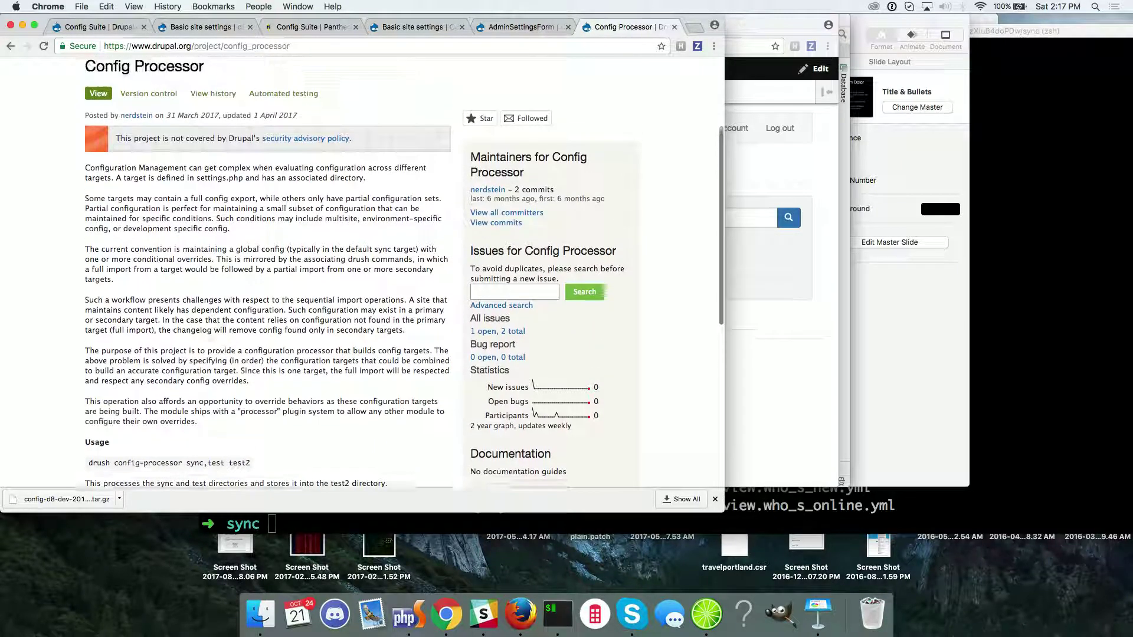
{"action": "scroll", "coordinate": [235, 268], "scroll_direction": "up", "scroll_amount": 1}
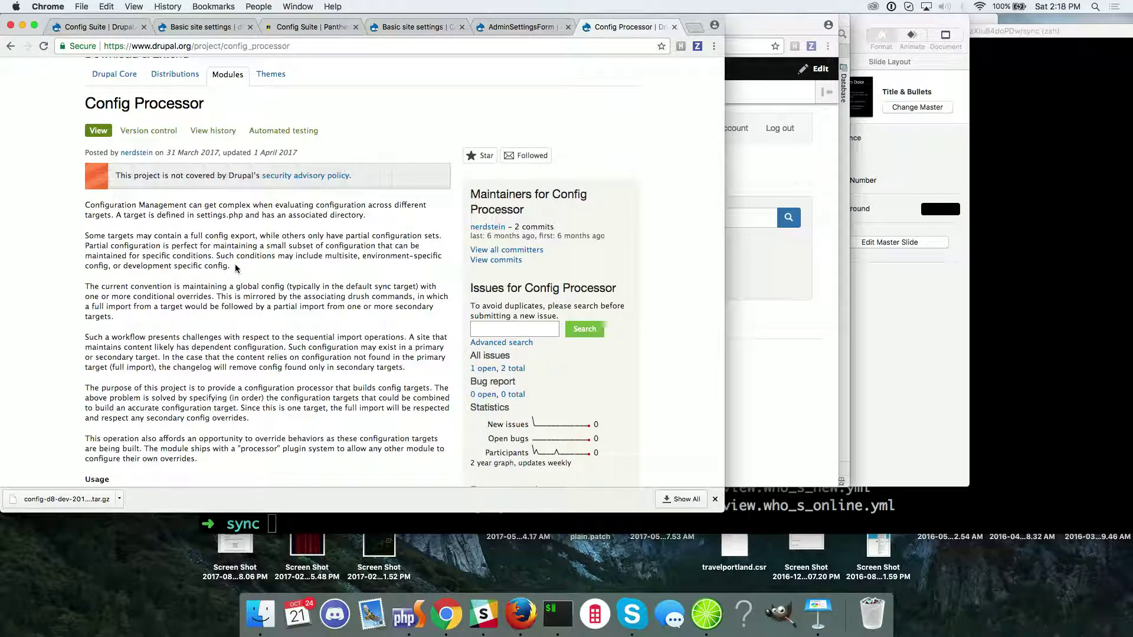
{"action": "scroll", "coordinate": [180, 282], "scroll_direction": "down", "scroll_amount": 1}
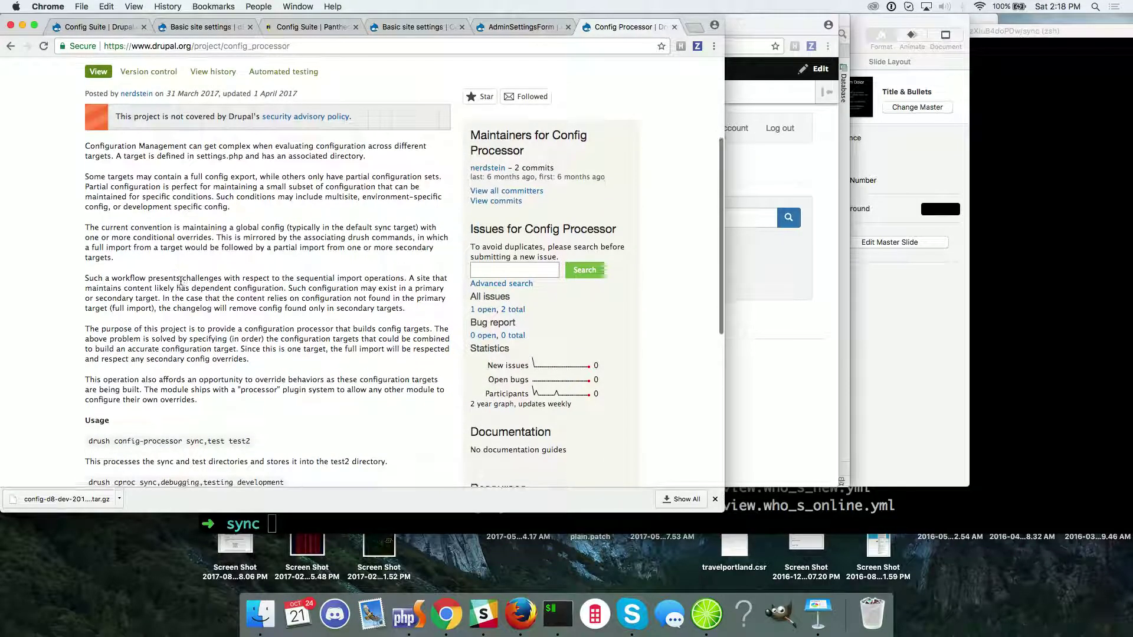
{"action": "scroll", "coordinate": [181, 282], "scroll_direction": "down", "scroll_amount": 1}
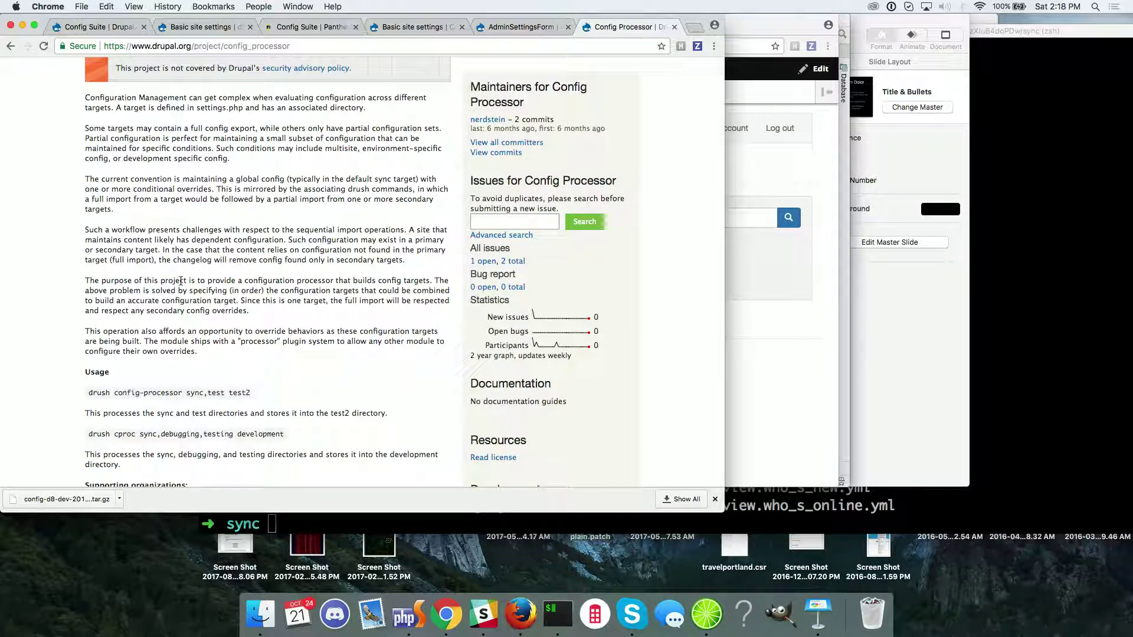
{"action": "scroll", "coordinate": [181, 282], "scroll_direction": "up", "scroll_amount": 4}
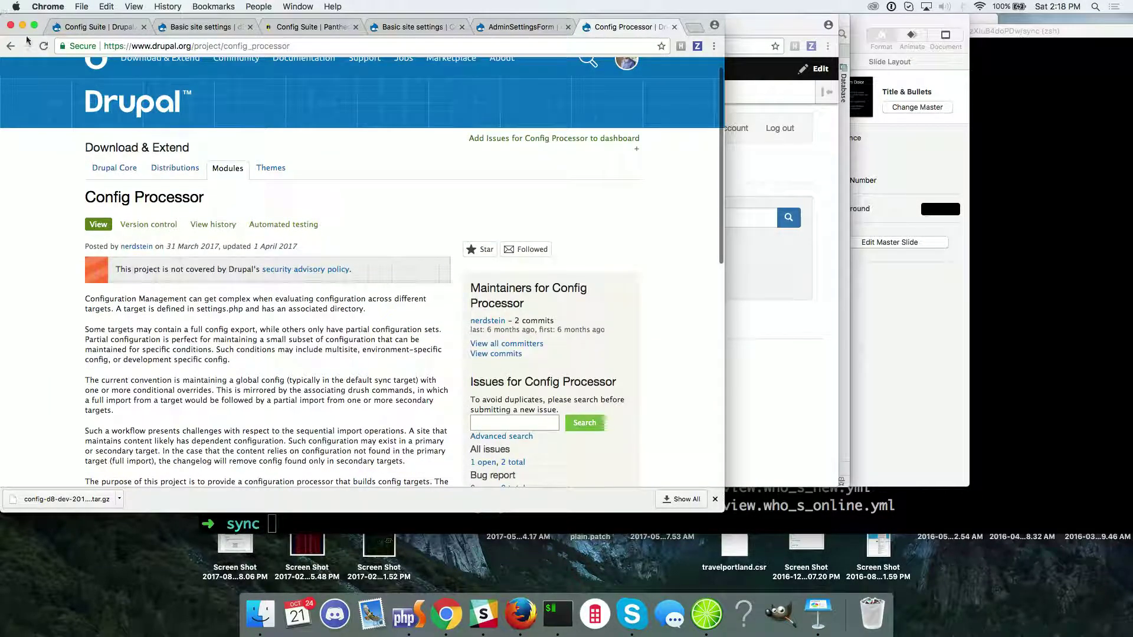
{"action": "left_click", "coordinate": [9, 46]}
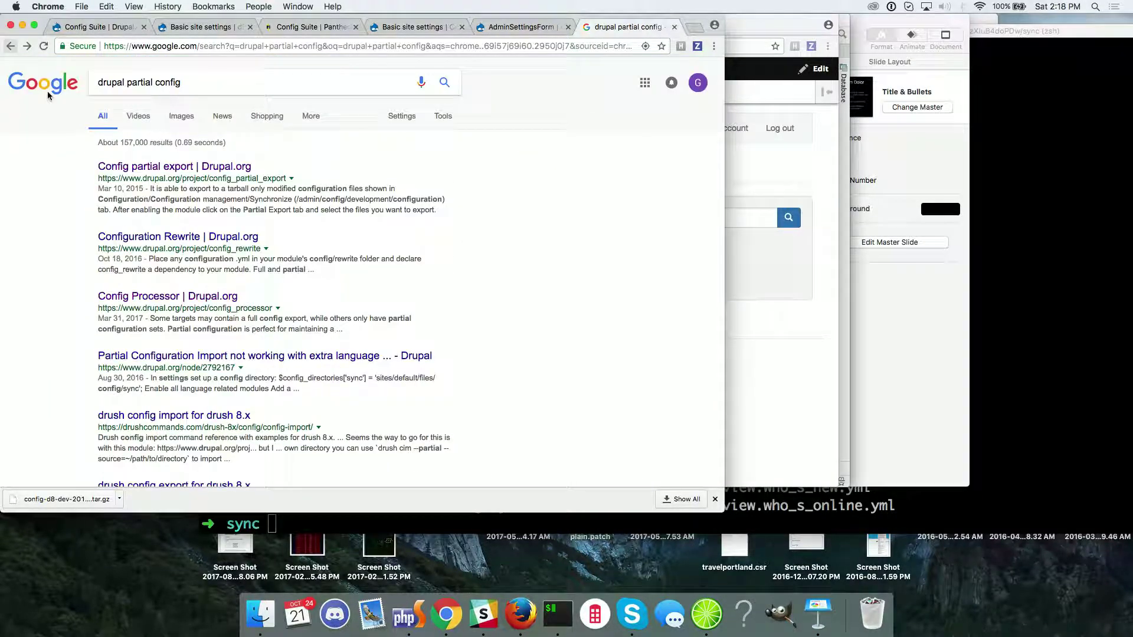
{"action": "left_click", "coordinate": [151, 166]}
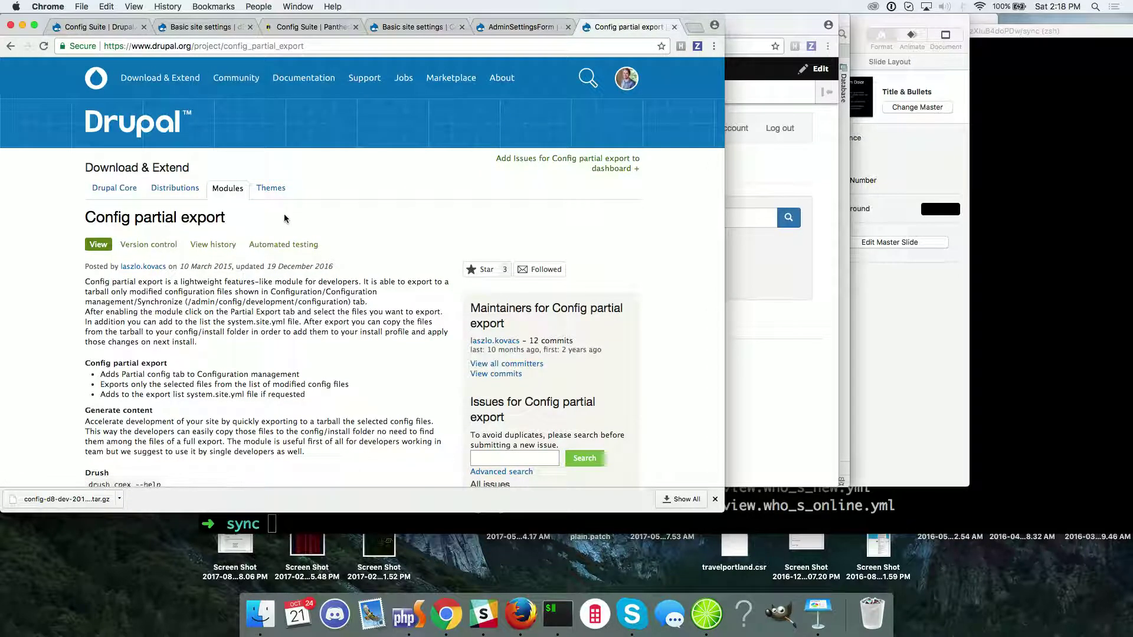